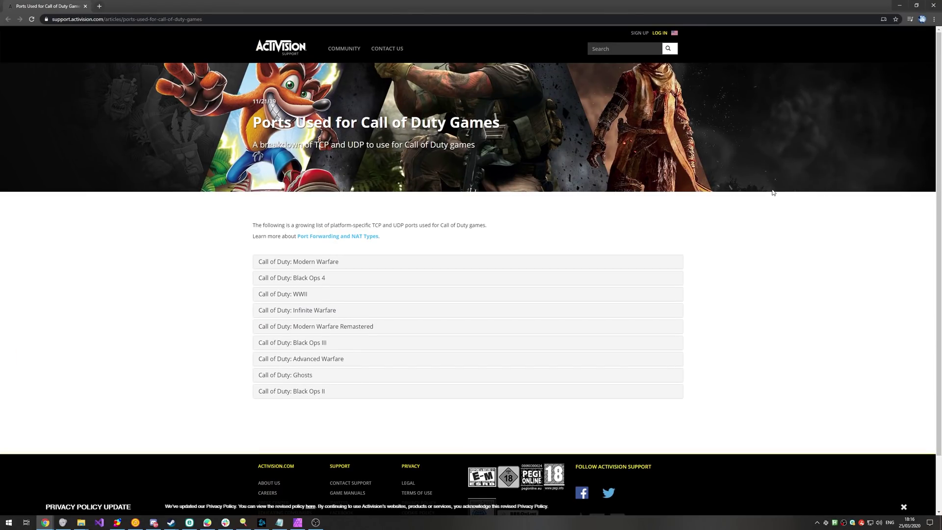
- Zoom in and expand the Call of Duty: Modern Warfare ports section
{"action": "key", "text": "ctrl+plus"}
{"action": "key", "text": "ctrl+plus"}
{"action": "key", "text": "ctrl+plus"}
{"action": "key", "text": "ctrl+plus"}
{"action": "key", "text": "ctrl+plus"}
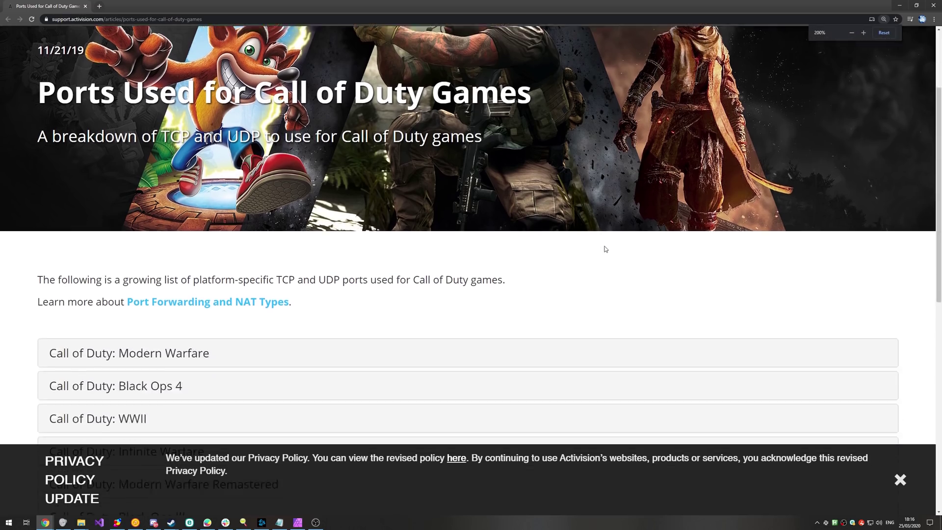
{"action": "scroll", "coordinate": [604, 248], "scroll_direction": "down", "scroll_amount": 2}
{"action": "left_click", "coordinate": [112, 260]}
{"action": "scroll", "coordinate": [112, 263], "scroll_direction": "down", "scroll_amount": 1}
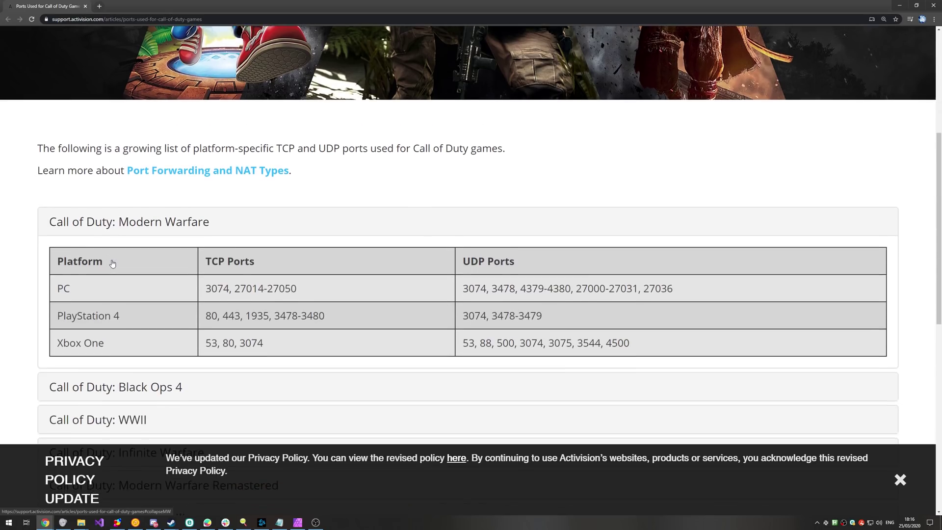
{"action": "scroll", "coordinate": [112, 264], "scroll_direction": "down", "scroll_amount": 1}
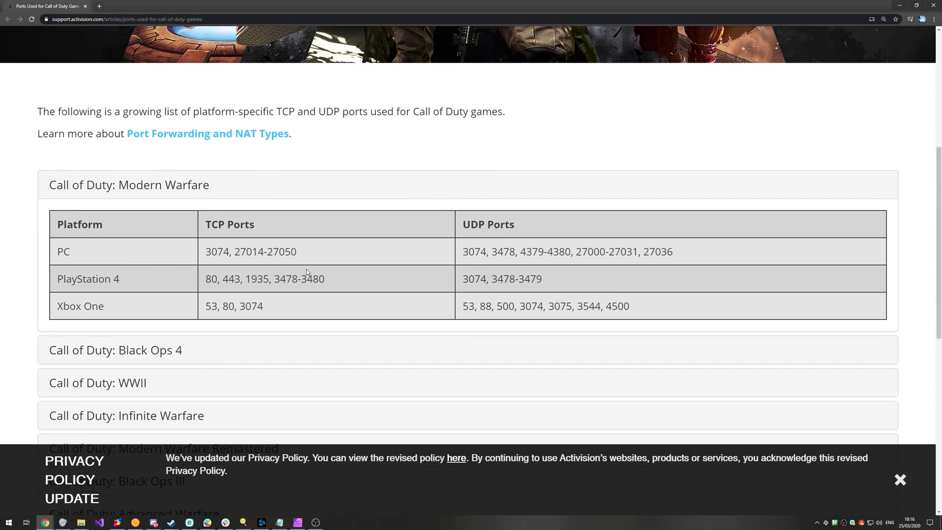
- Highlight the PC, PlayStation 4 and Xbox One port rows, then dismiss the privacy banner
{"action": "triple_click", "coordinate": [79, 277]}
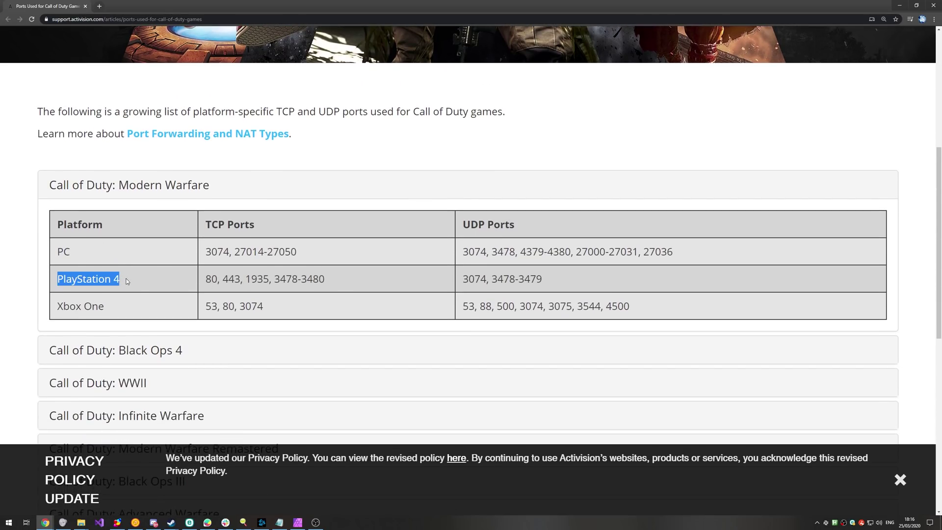
{"action": "left_click", "coordinate": [117, 299]}
{"action": "triple_click", "coordinate": [120, 314]}
{"action": "left_click", "coordinate": [120, 314]}
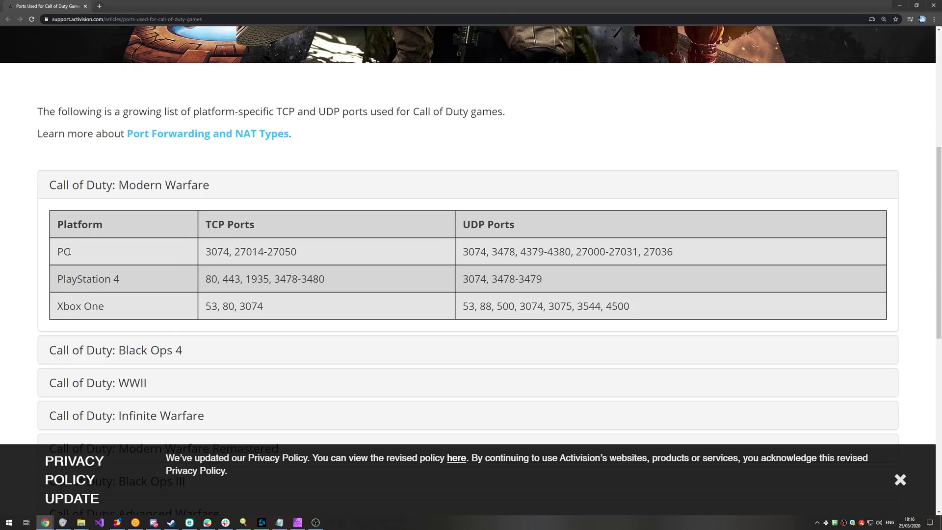
{"action": "left_click_drag", "start_coordinate": [208, 252], "coordinate": [306, 254]}
{"action": "left_click_drag", "start_coordinate": [462, 252], "coordinate": [672, 249]}
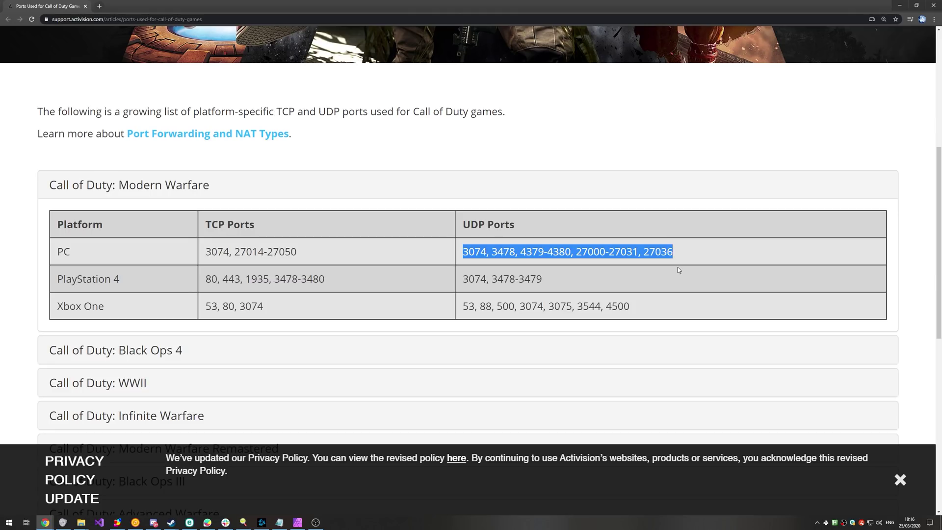
{"action": "left_click", "coordinate": [692, 259]}
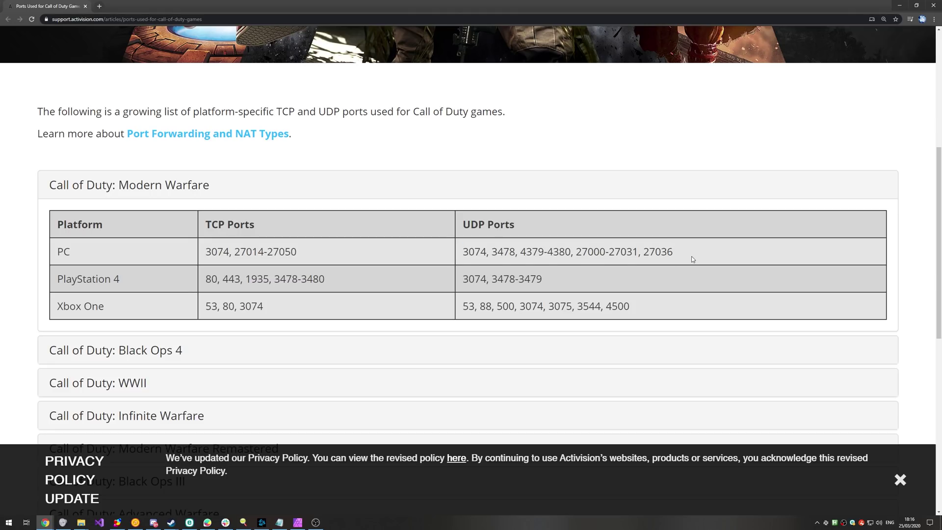
{"action": "left_click_drag", "start_coordinate": [58, 278], "coordinate": [578, 286]}
{"action": "left_click_drag", "start_coordinate": [648, 310], "coordinate": [58, 302]}
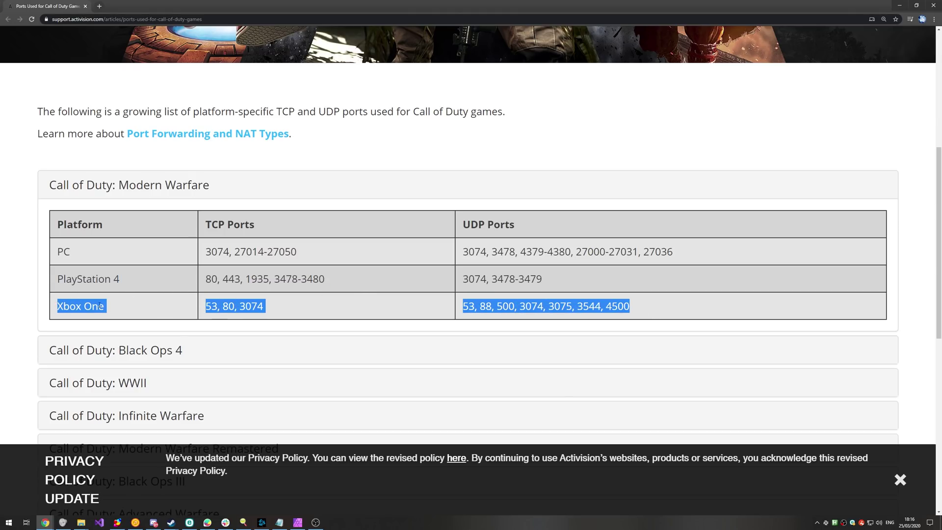
{"action": "left_click", "coordinate": [754, 316]}
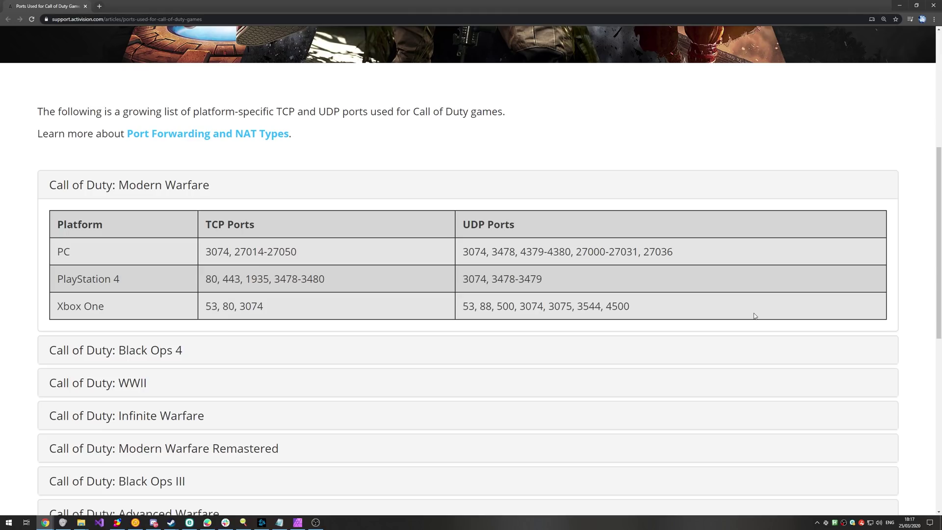
- Search 'firewall', open Windows Defender Firewall and launch its Advanced settings console
{"action": "key", "text": "super"}
{"action": "type", "text": "firewall"}
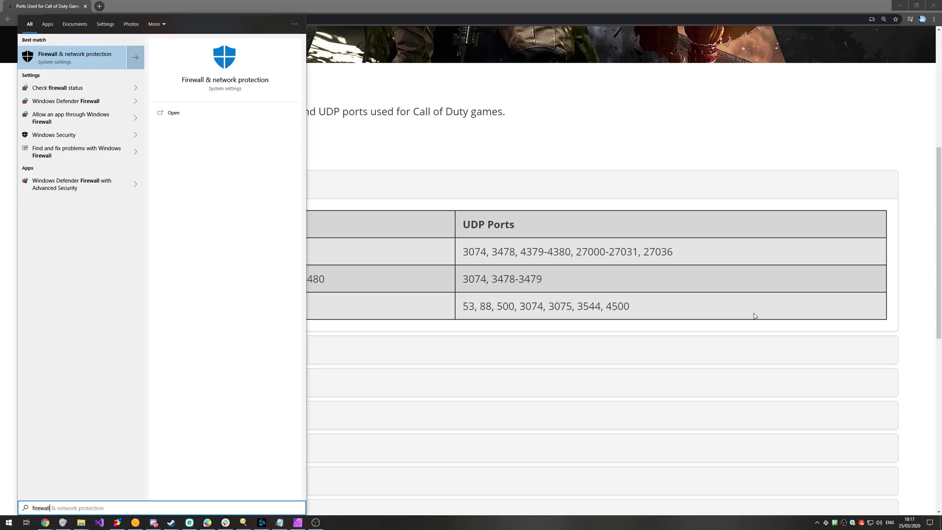
{"action": "key", "text": "Down"}
{"action": "key", "text": "Down"}
{"action": "key", "text": "Return"}
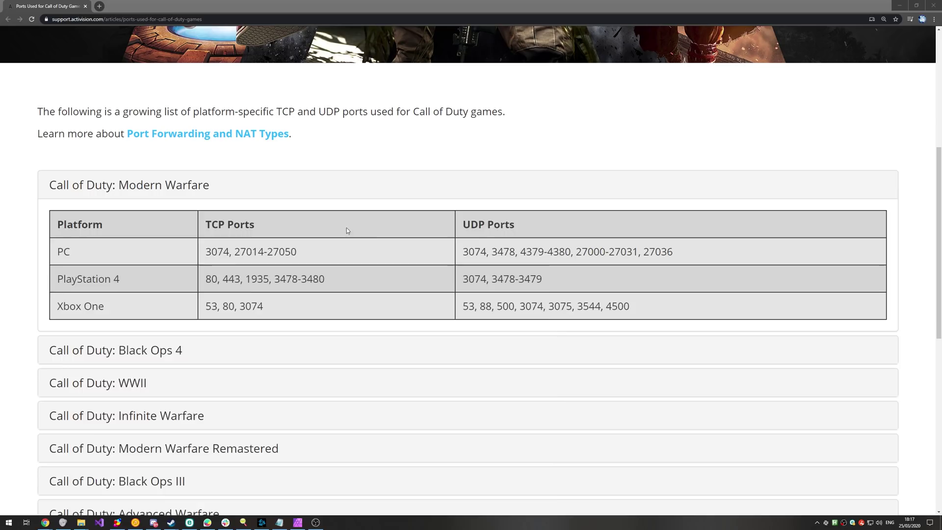
{"action": "left_click_drag", "start_coordinate": [411, 215], "coordinate": [583, 113]}
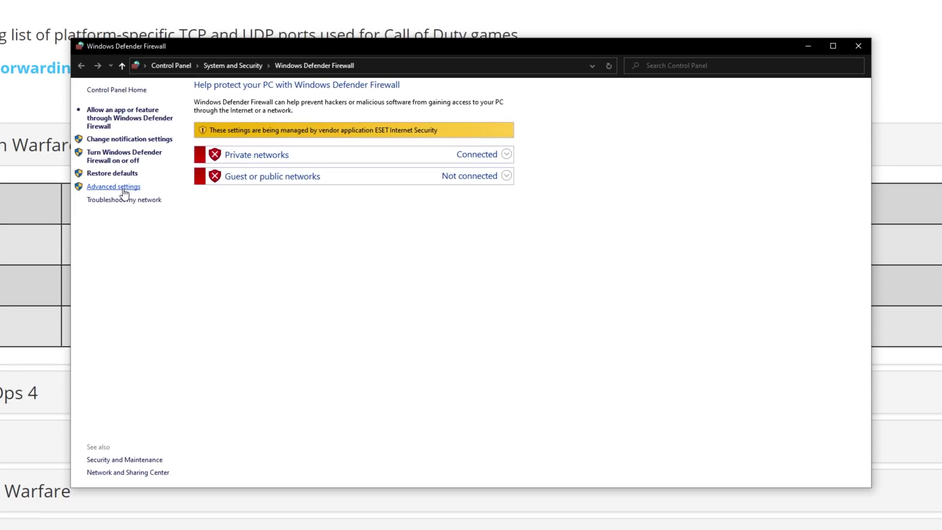
{"action": "left_click", "coordinate": [124, 190]}
{"action": "left_click", "coordinate": [779, 181]}
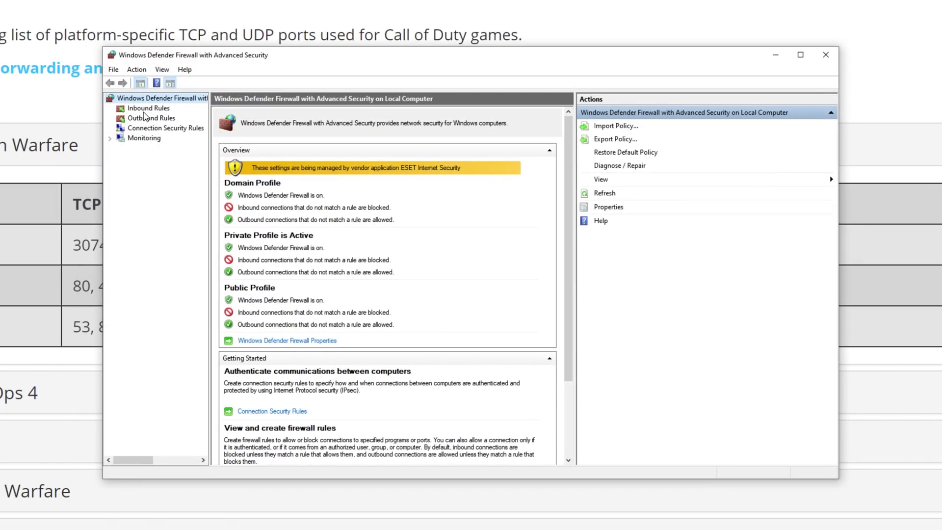
- Start a new port-type inbound rule from the Inbound Rules list
{"action": "left_click", "coordinate": [142, 109]}
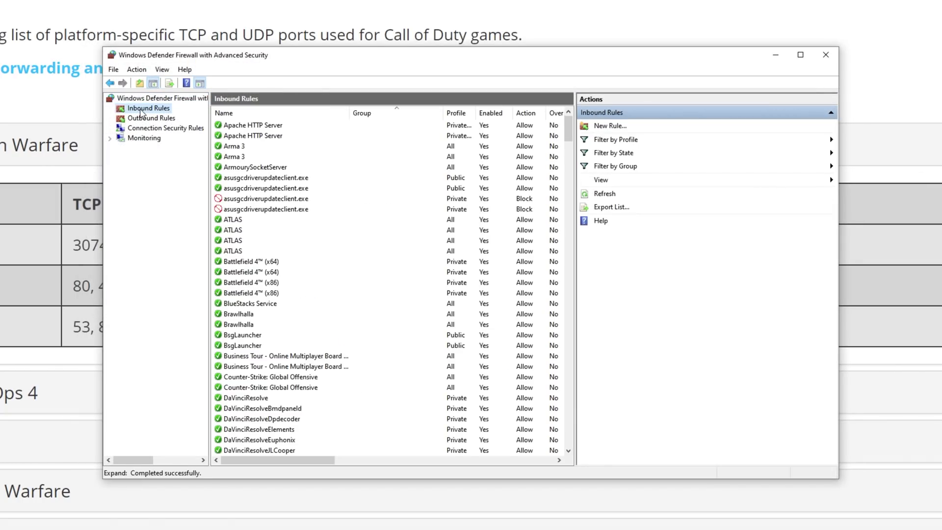
{"action": "left_click", "coordinate": [597, 129]}
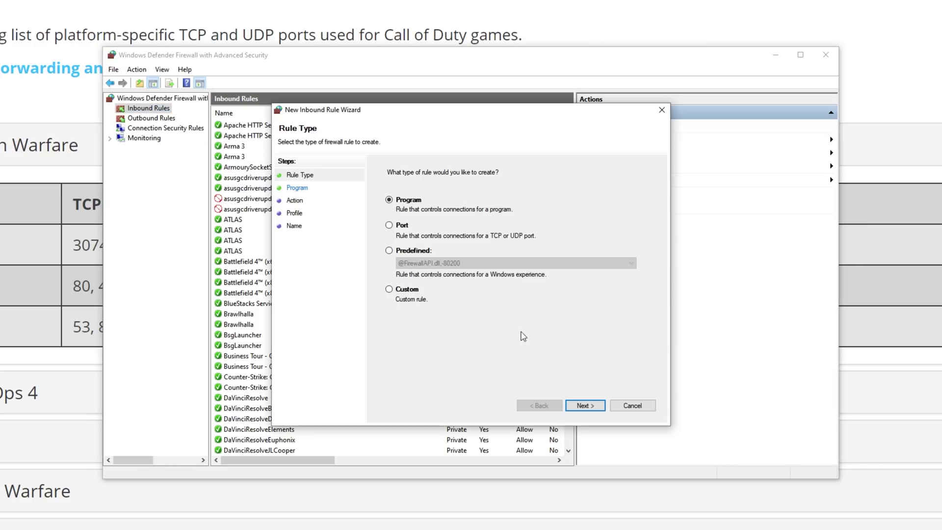
{"action": "left_click", "coordinate": [398, 229]}
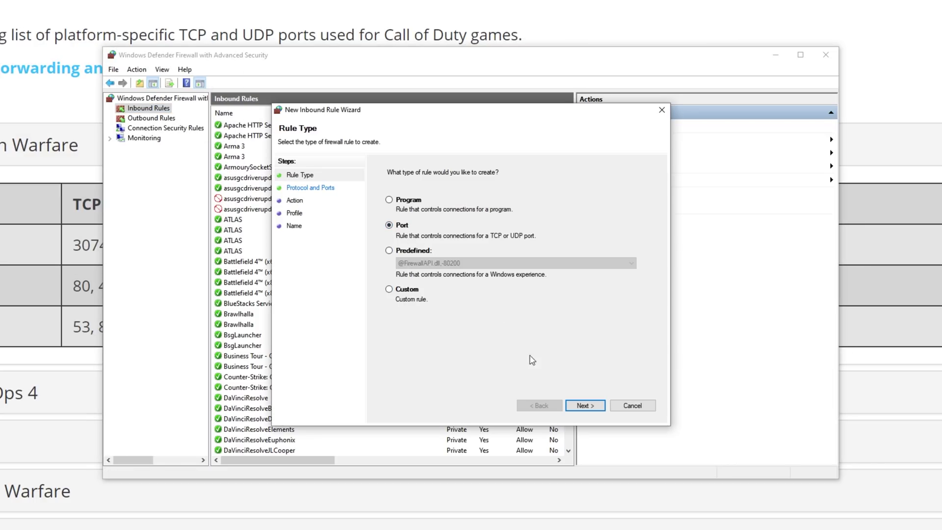
{"action": "left_click", "coordinate": [583, 406]}
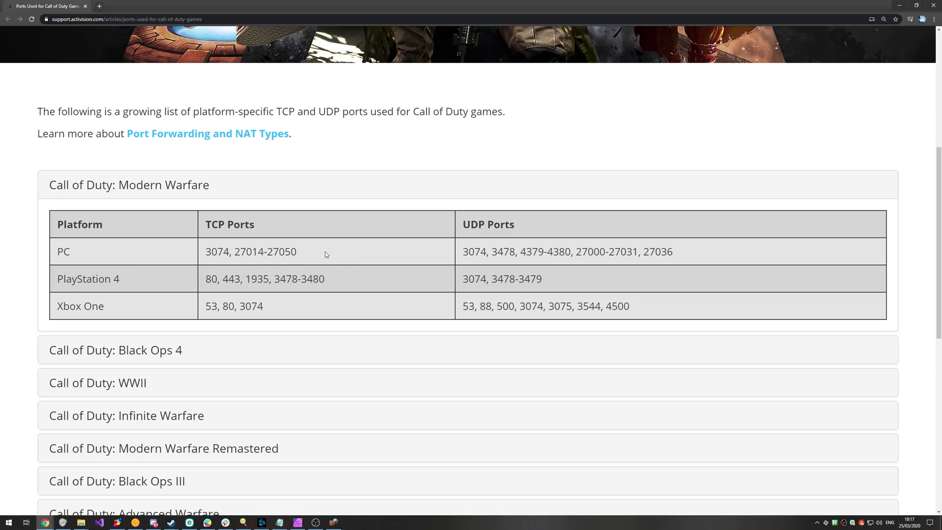
{"action": "left_click_drag", "start_coordinate": [326, 252], "coordinate": [204, 254]}
{"action": "key", "text": "ctrl+c"}
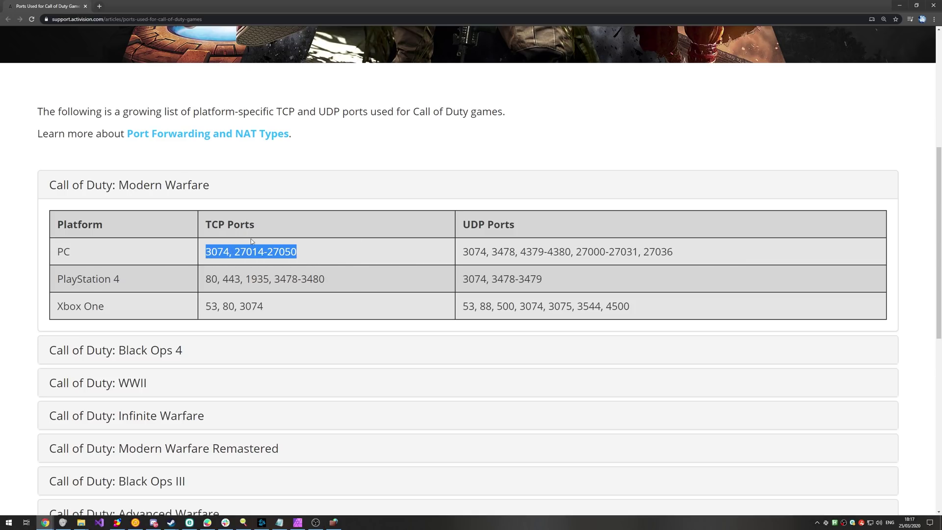
{"action": "left_click", "coordinate": [333, 522]}
{"action": "left_click", "coordinate": [548, 259]}
{"action": "key", "text": "ctrl+v"}
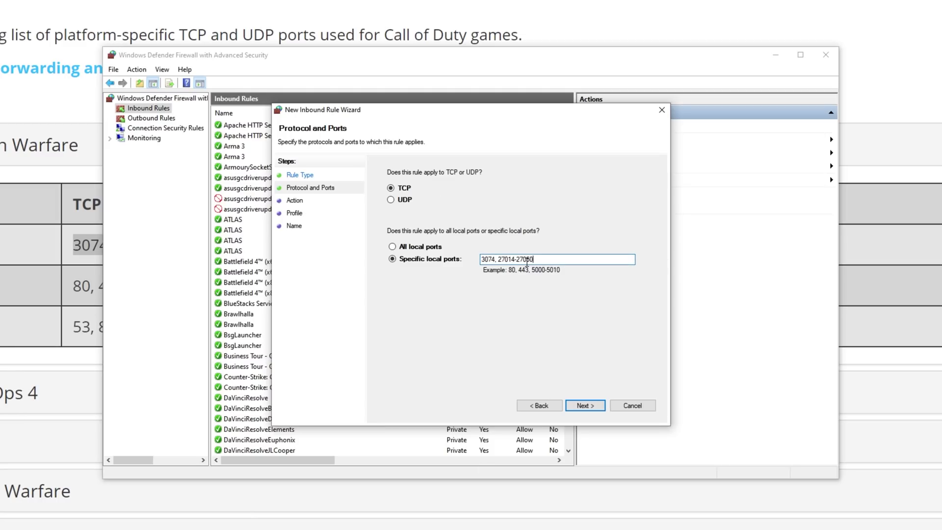
{"action": "left_click", "coordinate": [583, 405]}
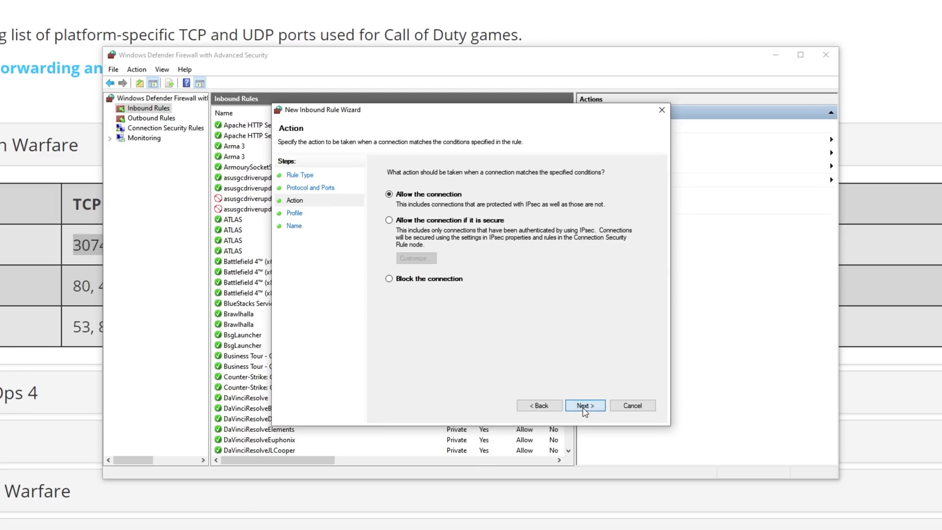
{"action": "left_click", "coordinate": [584, 405]}
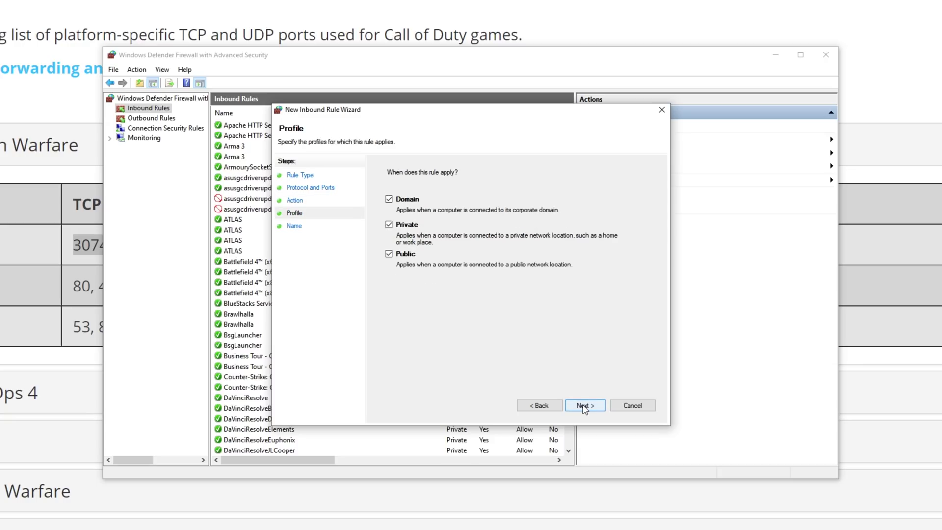
{"action": "left_click", "coordinate": [581, 406]}
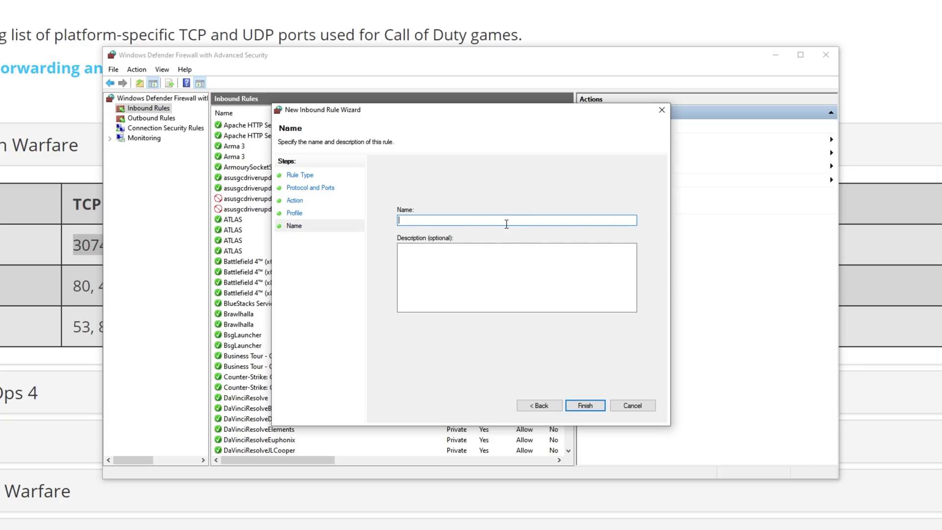
{"action": "type", "text": "MW"}
{"action": "left_click", "coordinate": [578, 407]}
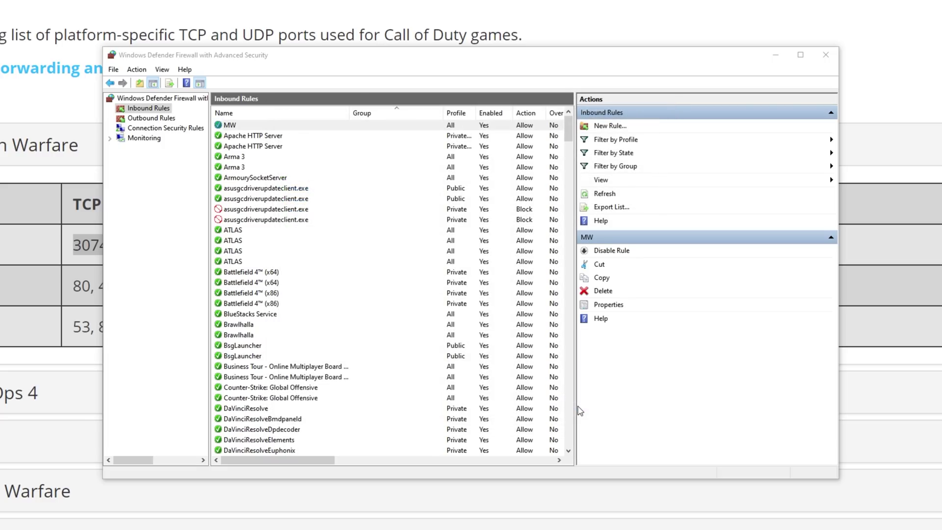
- Start another inbound port rule and copy the PC UDP port list from Activision's page
{"action": "left_click", "coordinate": [610, 125]}
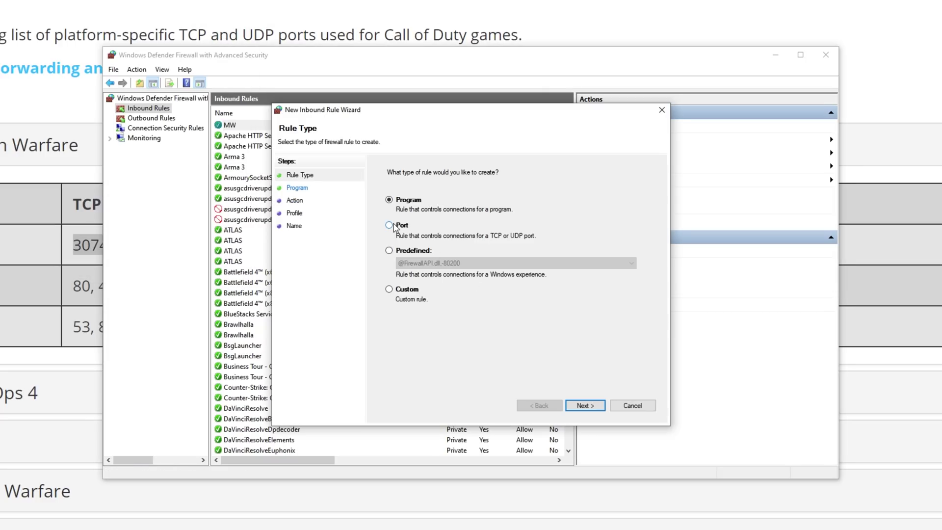
{"action": "left_click", "coordinate": [390, 225]}
{"action": "left_click", "coordinate": [575, 407]}
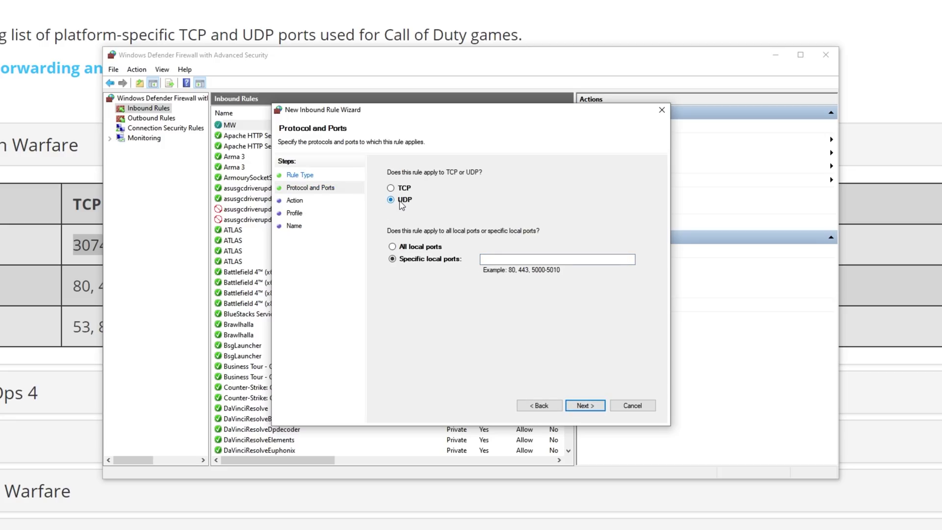
{"action": "left_click", "coordinate": [911, 229]}
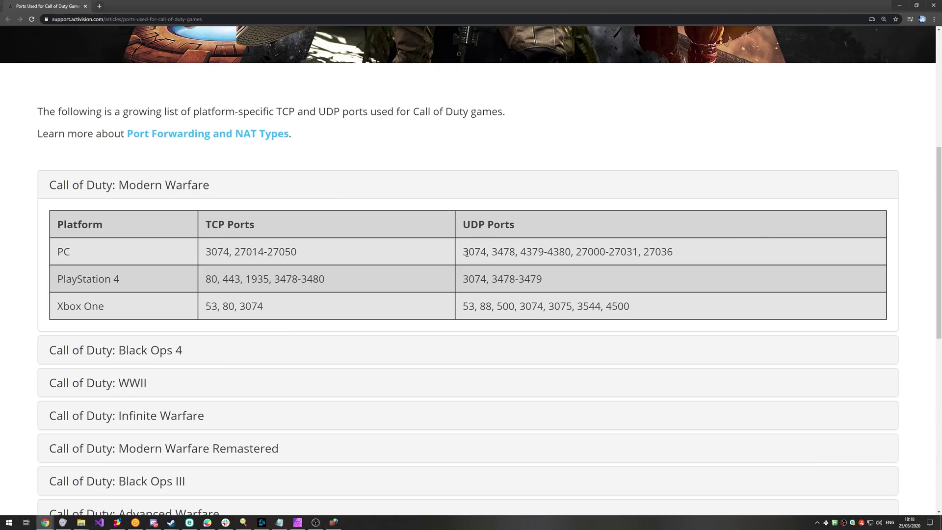
{"action": "left_click_drag", "start_coordinate": [462, 251], "coordinate": [671, 255]}
{"action": "key", "text": "ctrl+c"}
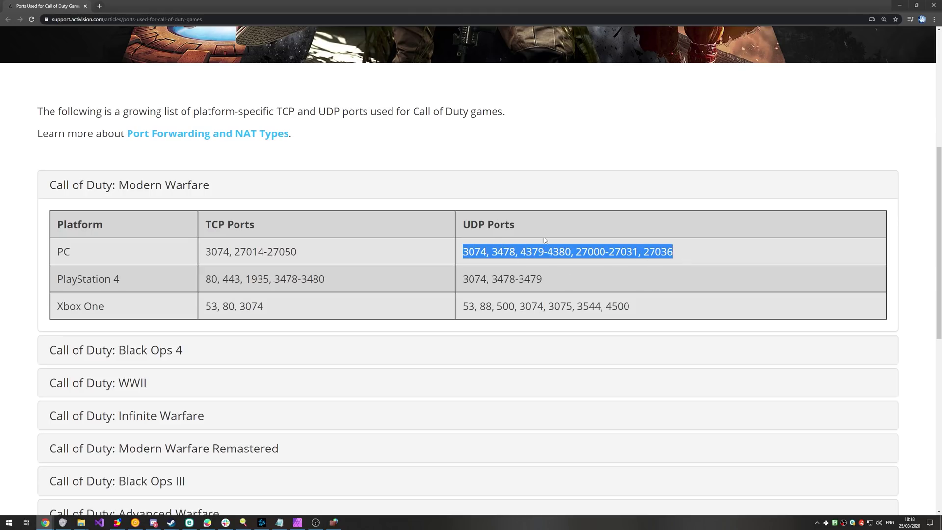
{"action": "key", "text": "alt+Tab"}
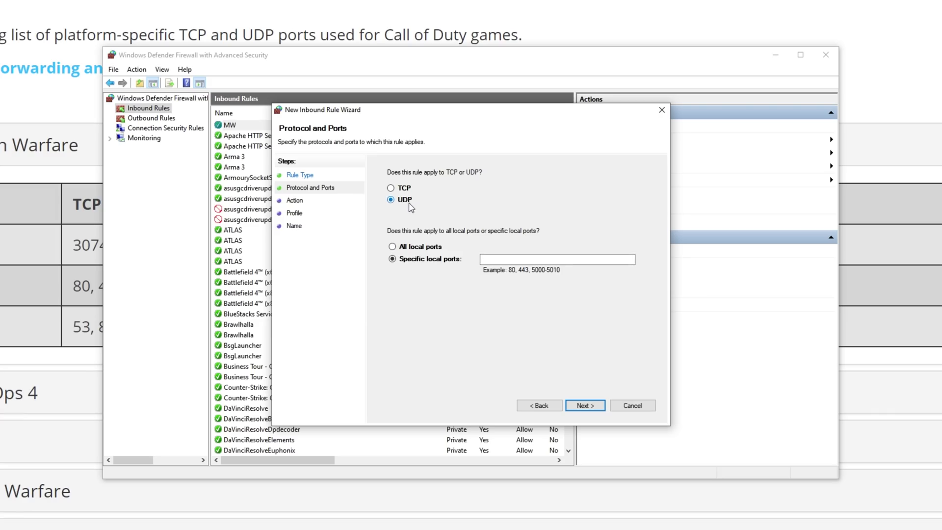
{"action": "left_click", "coordinate": [540, 259]}
{"action": "key", "text": "ctrl+v"}
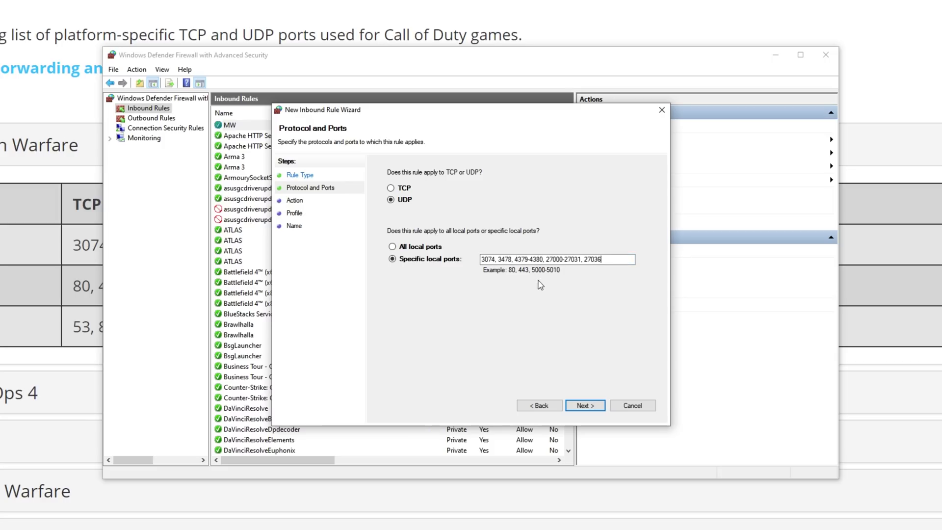
{"action": "left_click", "coordinate": [584, 405]}
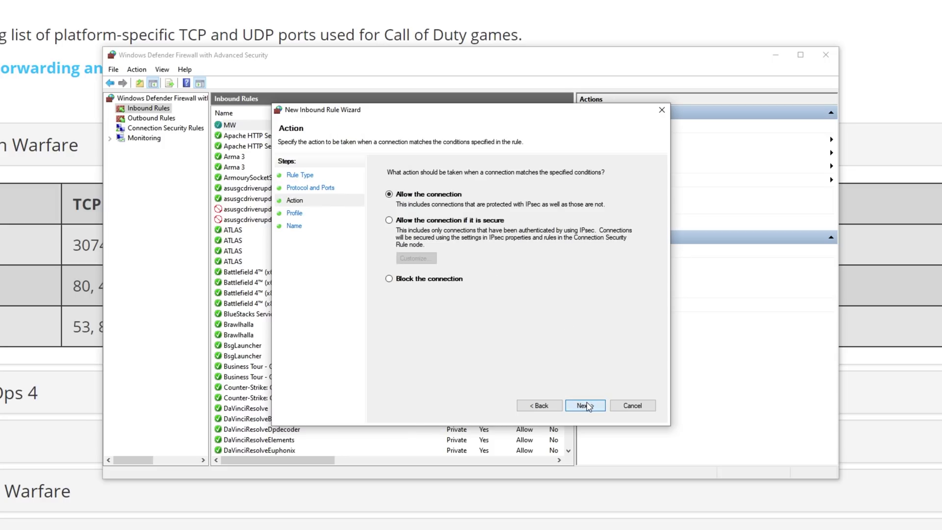
{"action": "left_click", "coordinate": [584, 407]}
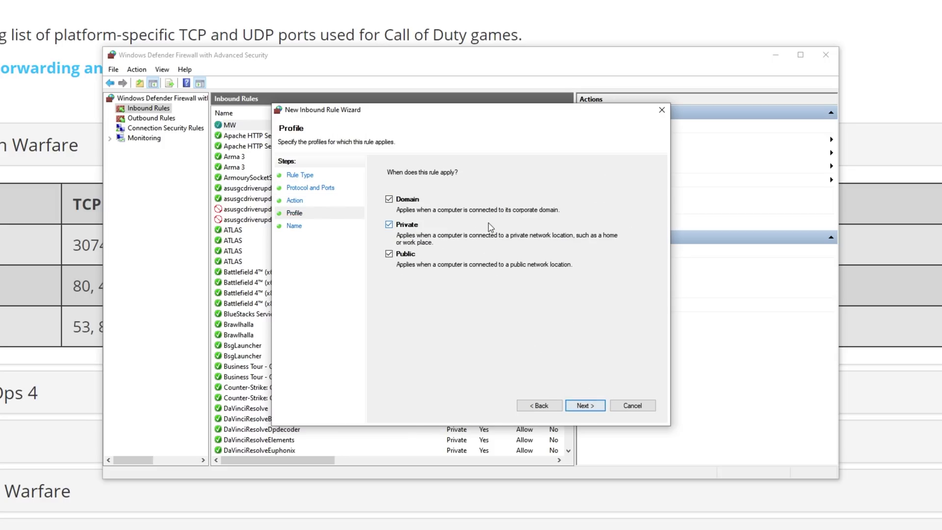
{"action": "left_click", "coordinate": [586, 405]}
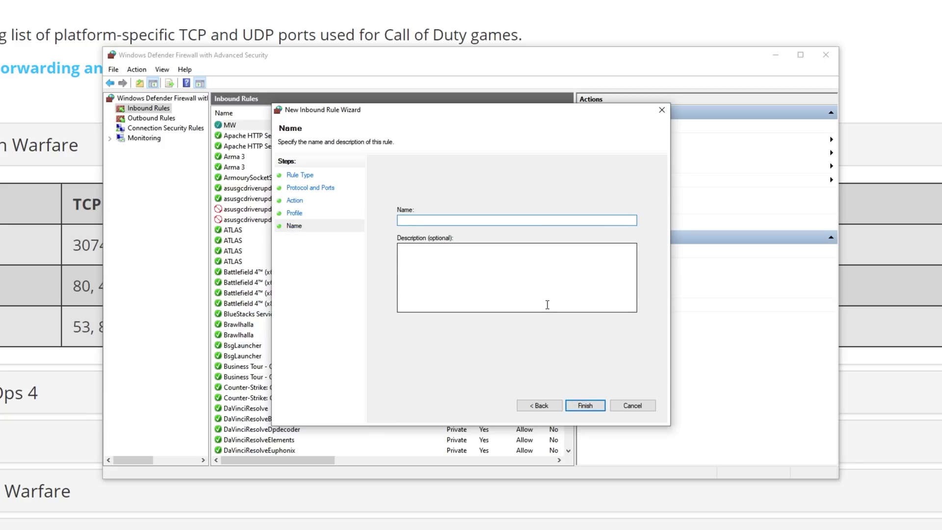
{"action": "type", "text": "MW"}
{"action": "left_click", "coordinate": [585, 405]}
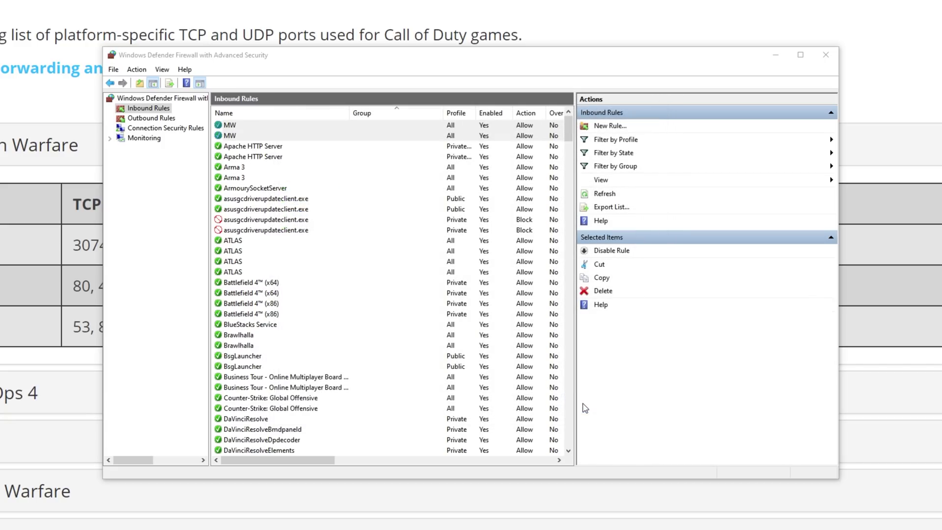
- Start a new port-type rule under Outbound Rules
{"action": "left_click", "coordinate": [154, 121]}
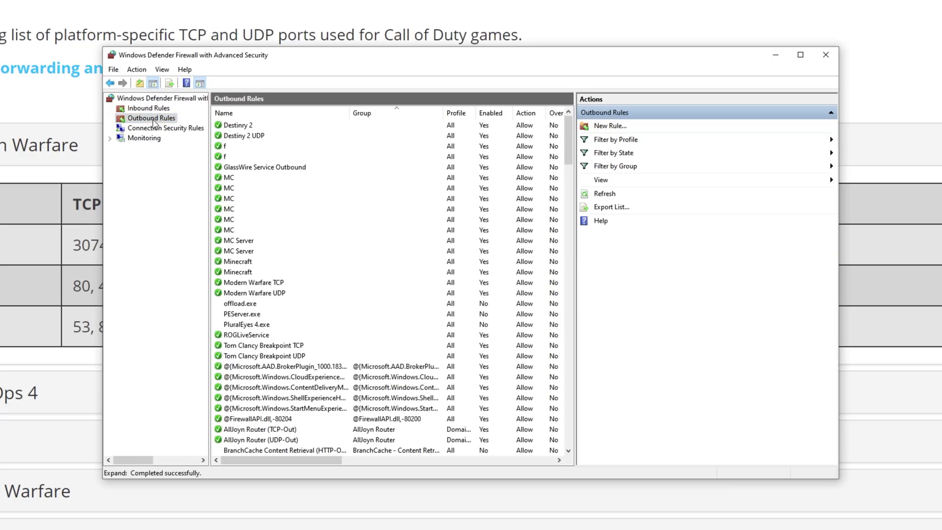
{"action": "left_click", "coordinate": [613, 126]}
{"action": "left_click", "coordinate": [391, 220]}
{"action": "left_click", "coordinate": [584, 405]}
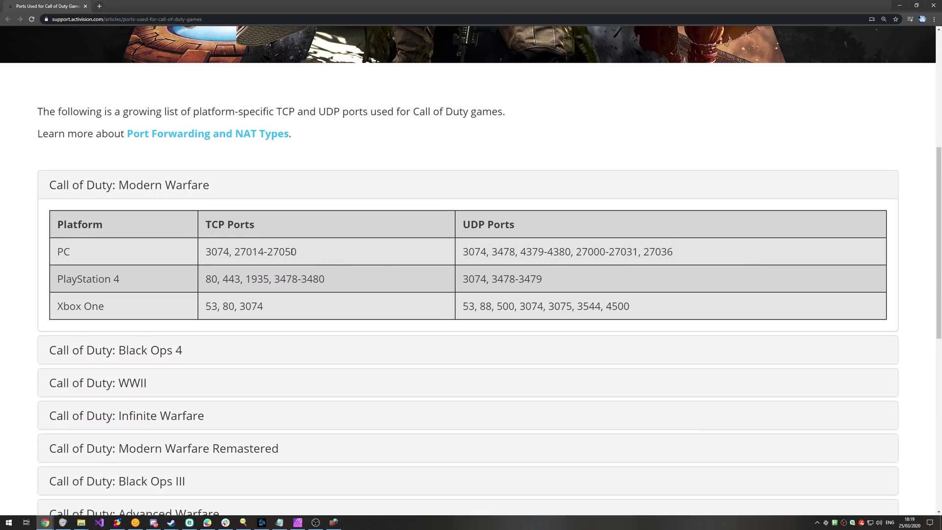
{"action": "left_click_drag", "start_coordinate": [297, 251], "coordinate": [203, 253]}
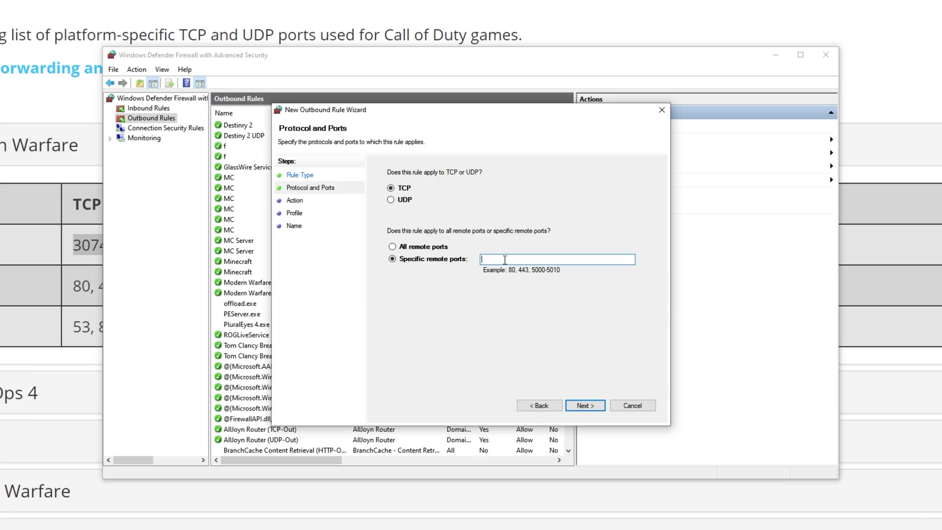
{"action": "key", "text": "ctrl+v"}
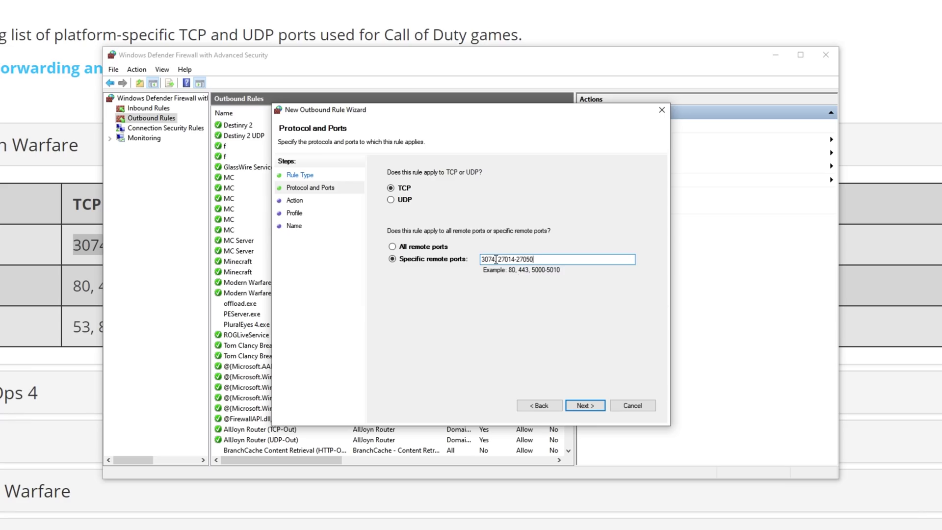
{"action": "left_click", "coordinate": [584, 405]}
{"action": "left_click", "coordinate": [425, 195]}
{"action": "left_click", "coordinate": [583, 406]}
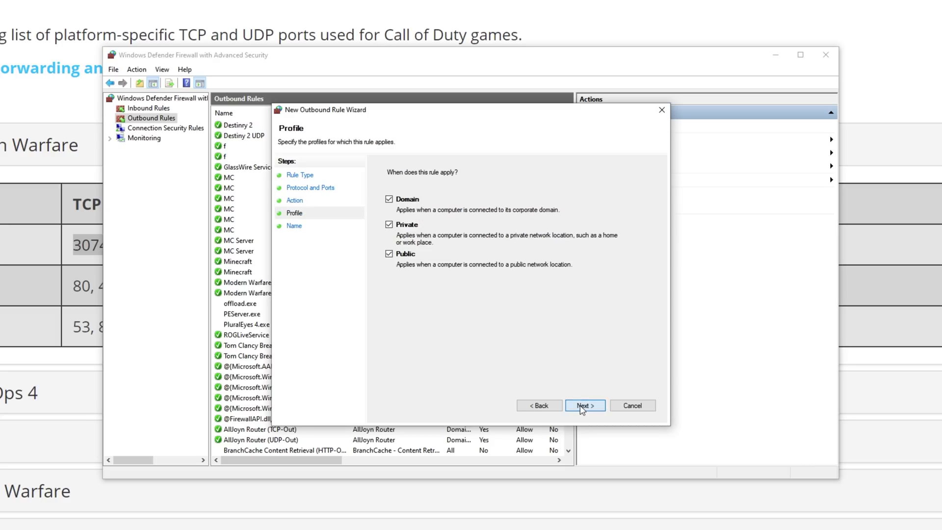
{"action": "left_click", "coordinate": [582, 406]}
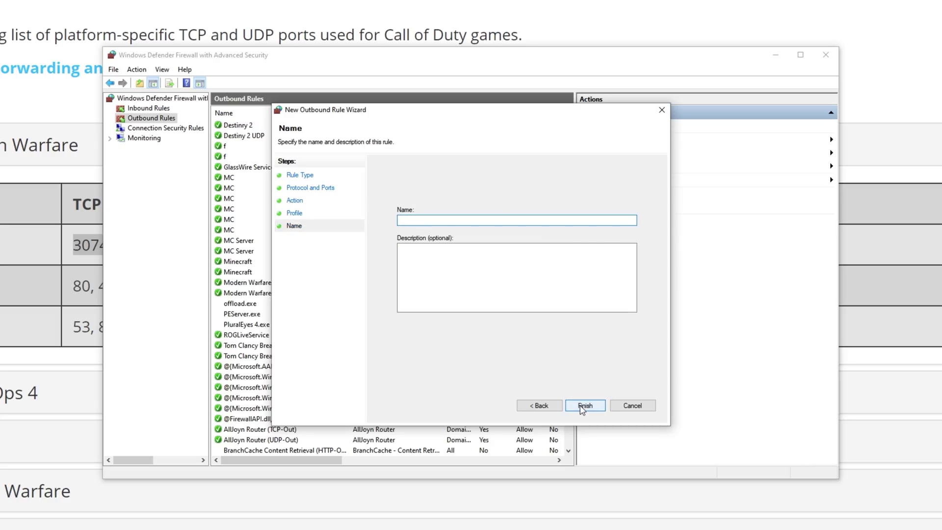
{"action": "type", "text": "MW"}
{"action": "left_click", "coordinate": [584, 405]}
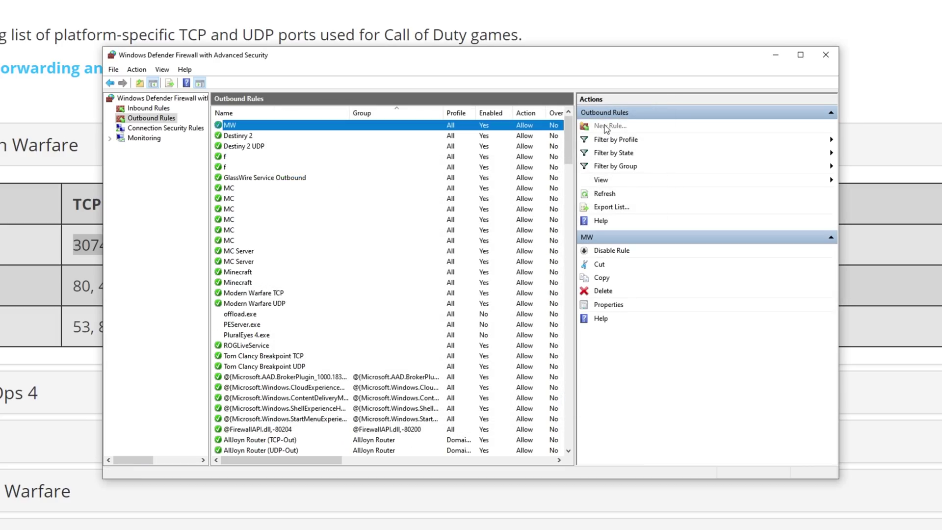
- Start another outbound port rule set to UDP
{"action": "left_click", "coordinate": [606, 126]}
{"action": "left_click", "coordinate": [409, 229]}
{"action": "left_click", "coordinate": [584, 405]}
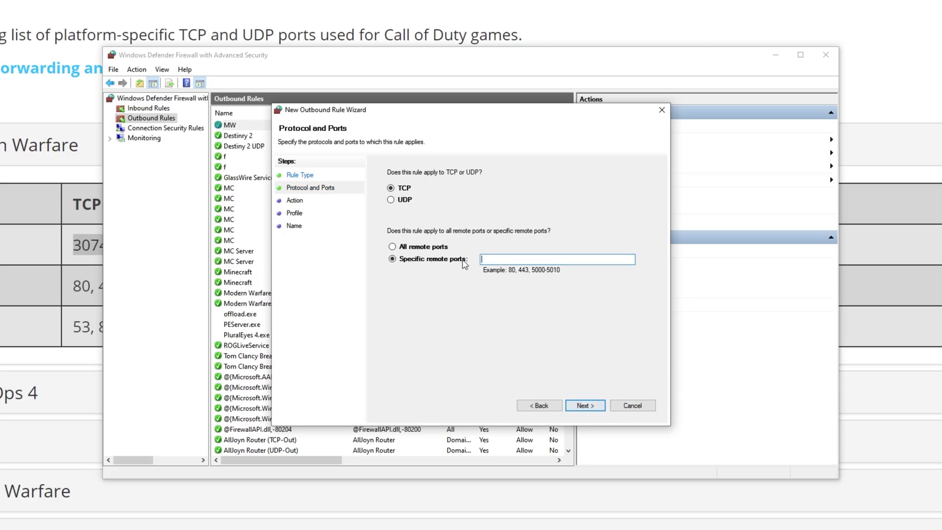
{"action": "left_click", "coordinate": [390, 199]}
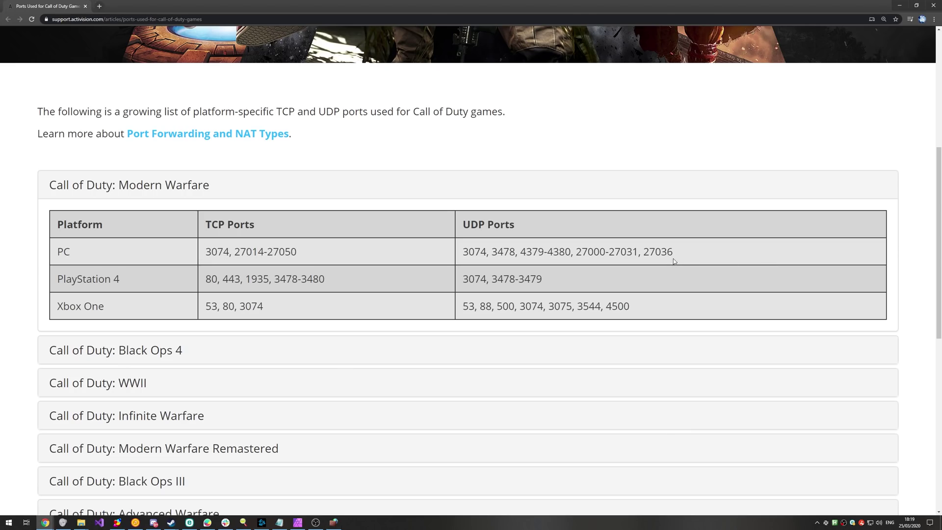
- Paste the PC UDP remote ports, allow the connection on all profiles, and name it MW
{"action": "left_click_drag", "start_coordinate": [689, 256], "coordinate": [461, 253]}
{"action": "key", "text": "ctrl+c"}
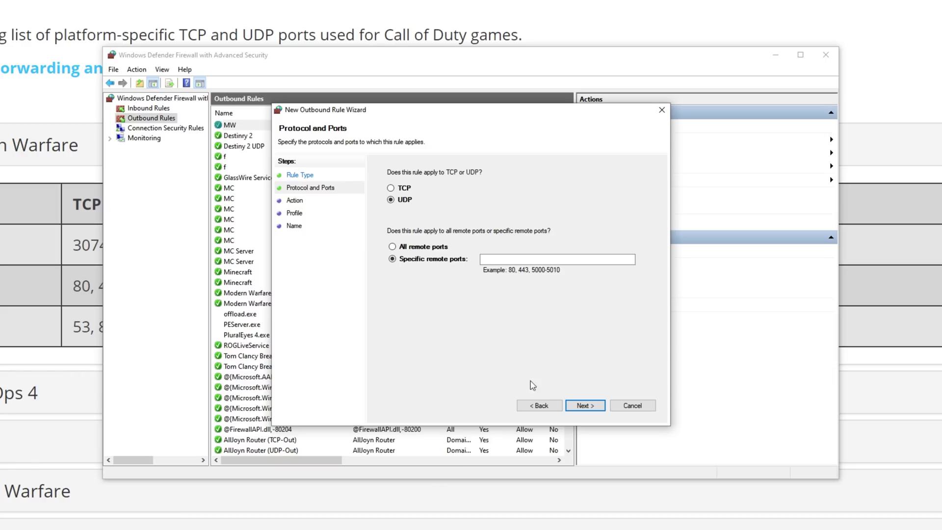
{"action": "left_click", "coordinate": [497, 259]}
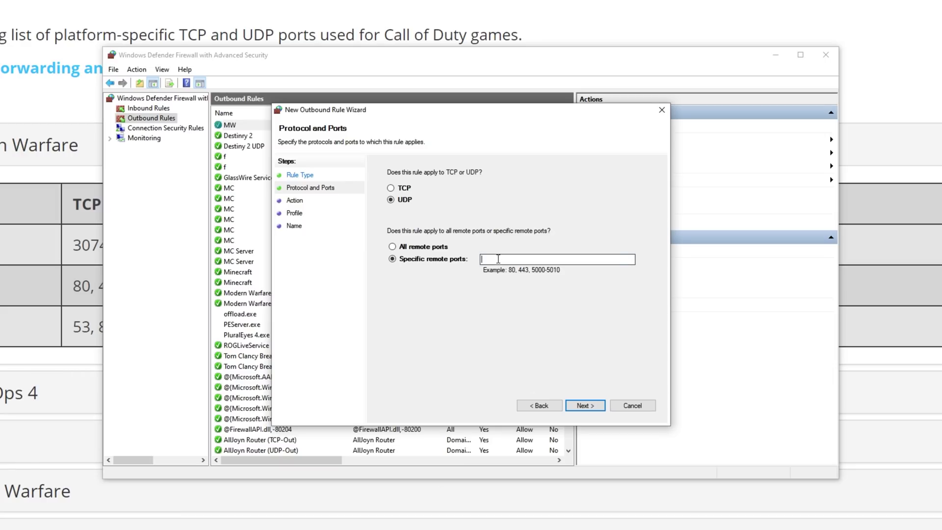
{"action": "key", "text": "ctrl+v"}
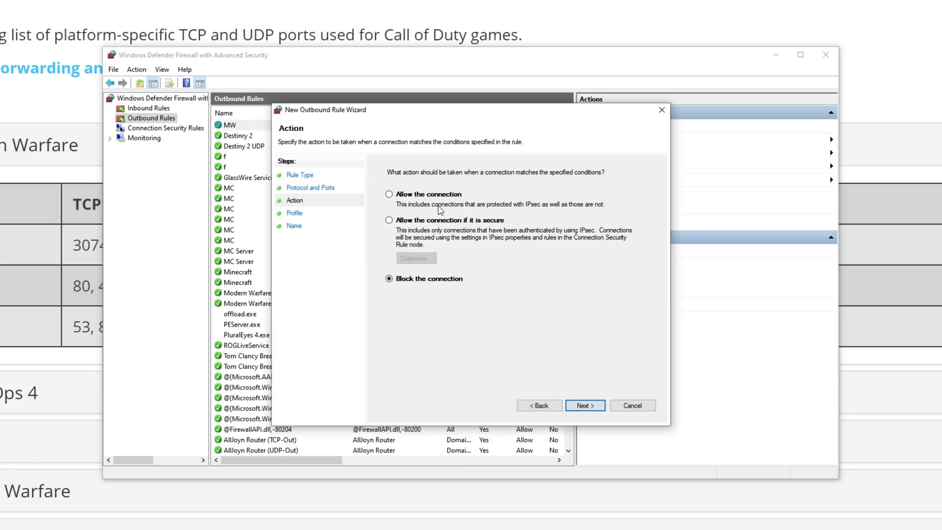
{"action": "left_click", "coordinate": [431, 197]}
{"action": "left_click", "coordinate": [585, 405]}
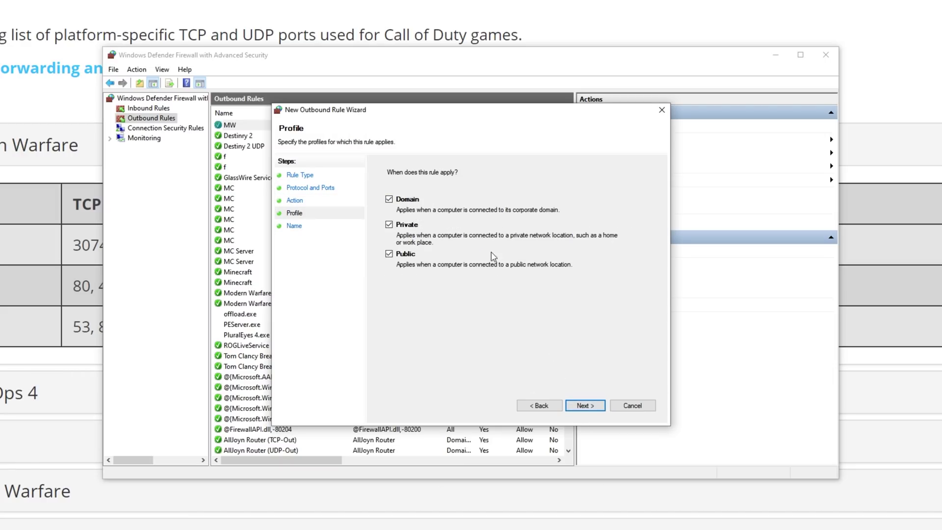
{"action": "left_click", "coordinate": [586, 405]}
{"action": "type", "text": "MW"}
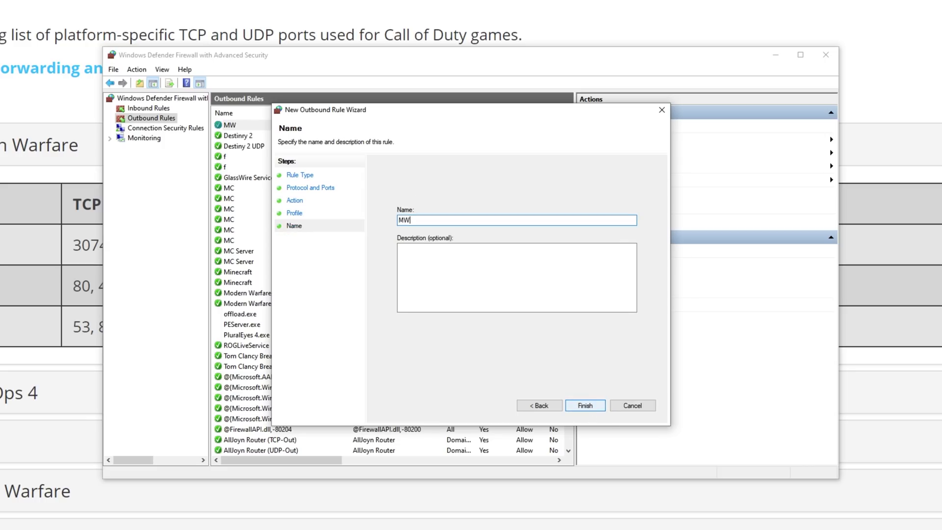
{"action": "left_click", "coordinate": [585, 405]}
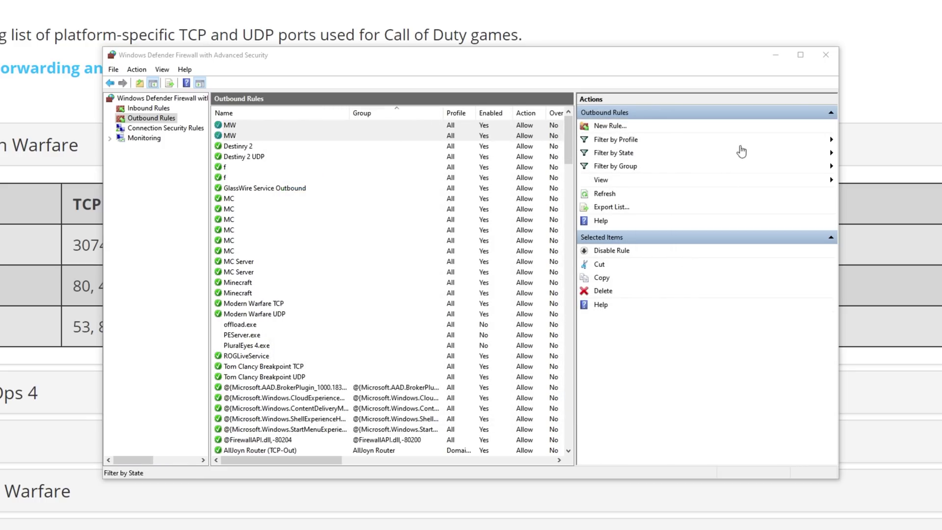
- Close the firewall console and bring up the router's Port Forwarding page
{"action": "left_click", "coordinate": [816, 57]}
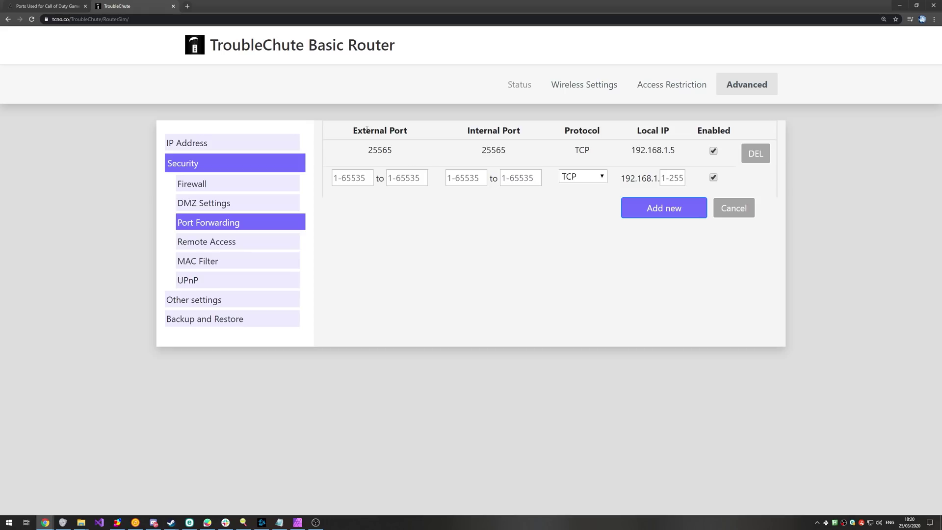
{"action": "left_click_drag", "start_coordinate": [352, 131], "coordinate": [387, 131]}
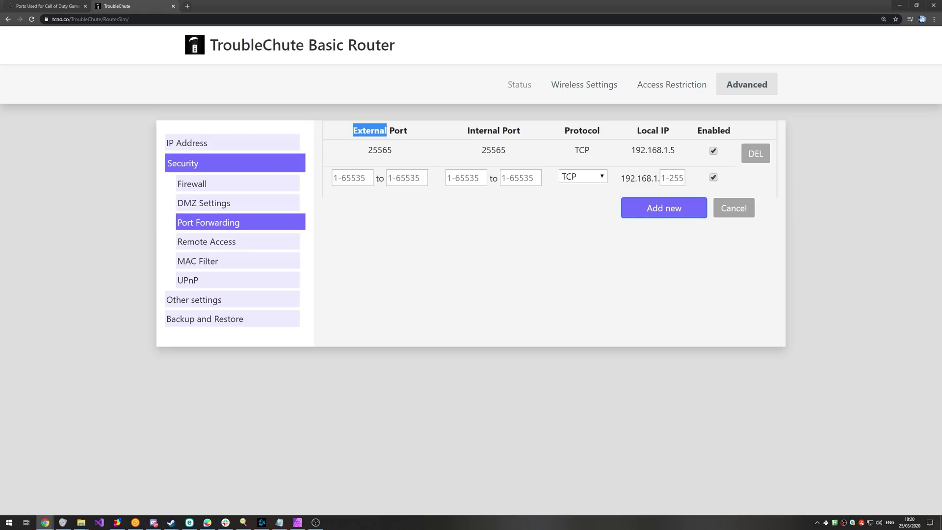
- Copy 3074 from the Activision page into the new row's External and Internal Port fields
{"action": "left_click", "coordinate": [49, 6]}
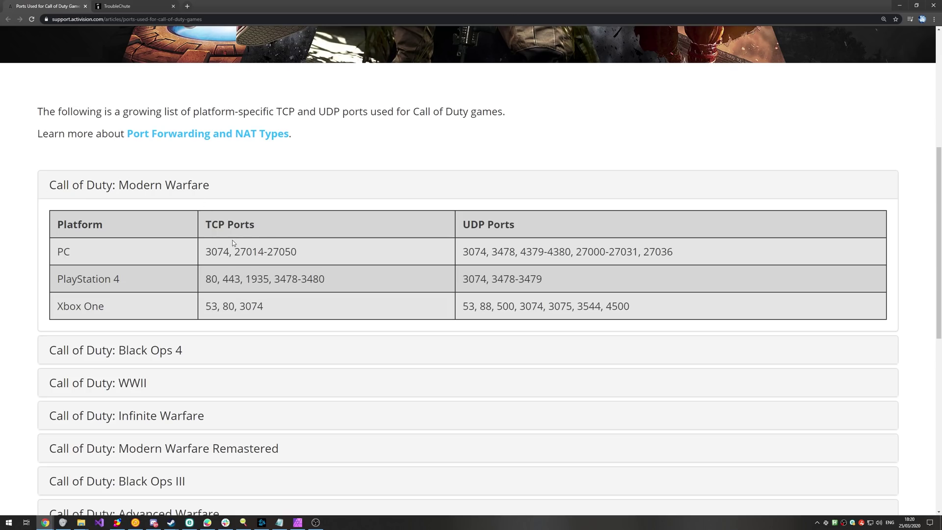
{"action": "double_click", "coordinate": [218, 253]}
{"action": "key", "text": "ctrl+c"}
{"action": "key", "text": "ctrl+Tab"}
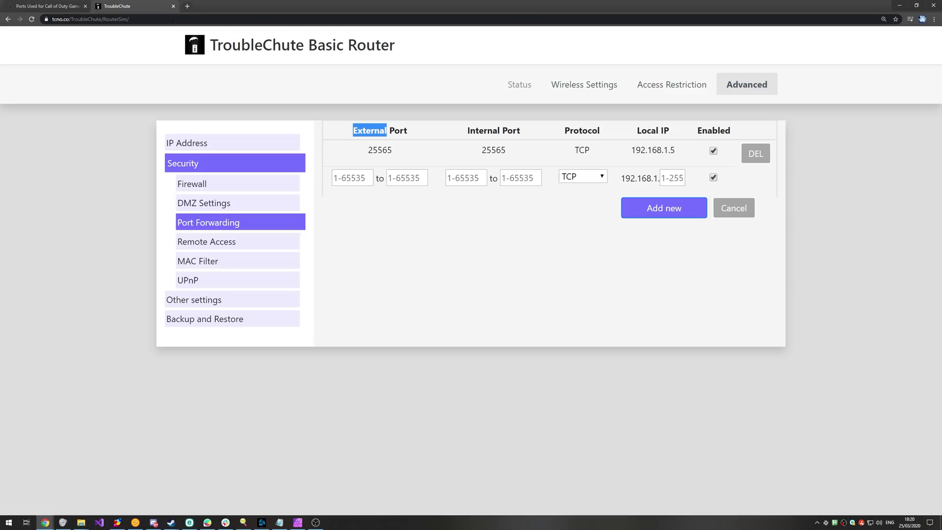
{"action": "left_click", "coordinate": [353, 178]}
{"action": "key", "text": "ctrl+v"}
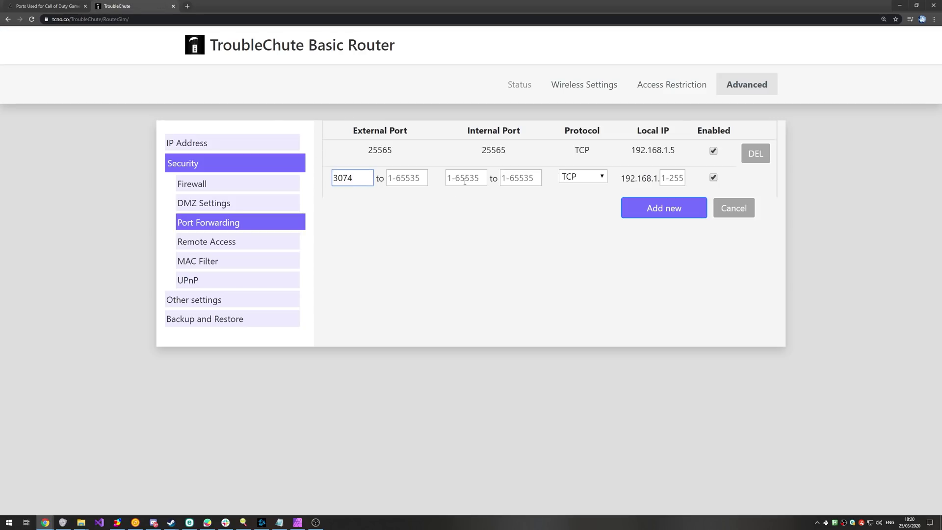
{"action": "left_click", "coordinate": [464, 181]}
{"action": "key", "text": "ctrl+v"}
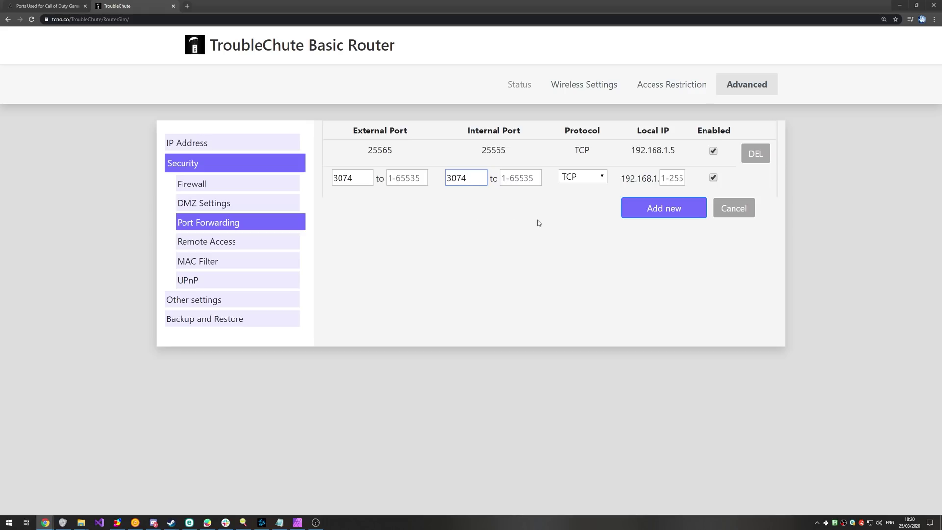
- Set the forwarding row's protocol to TCP/UDP
{"action": "left_click", "coordinate": [583, 176]}
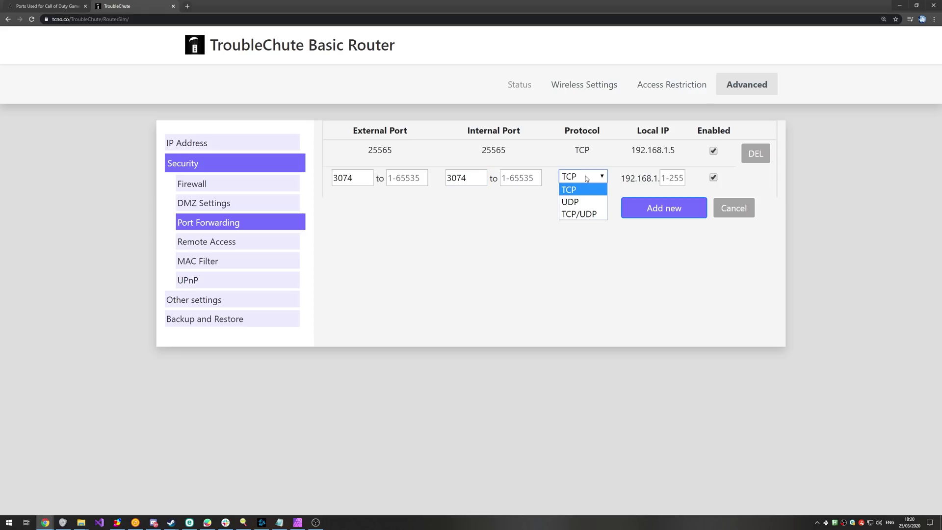
{"action": "left_click", "coordinate": [583, 215]}
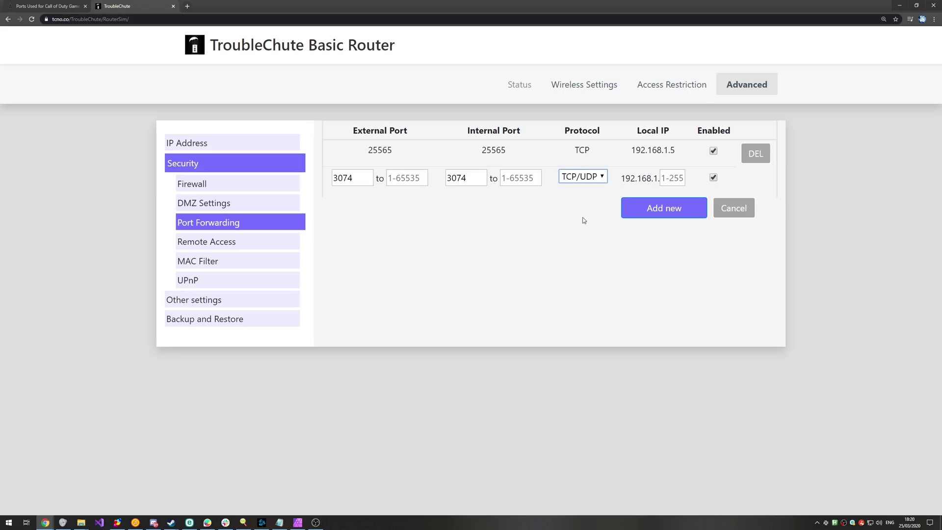
{"action": "left_click", "coordinate": [587, 176]}
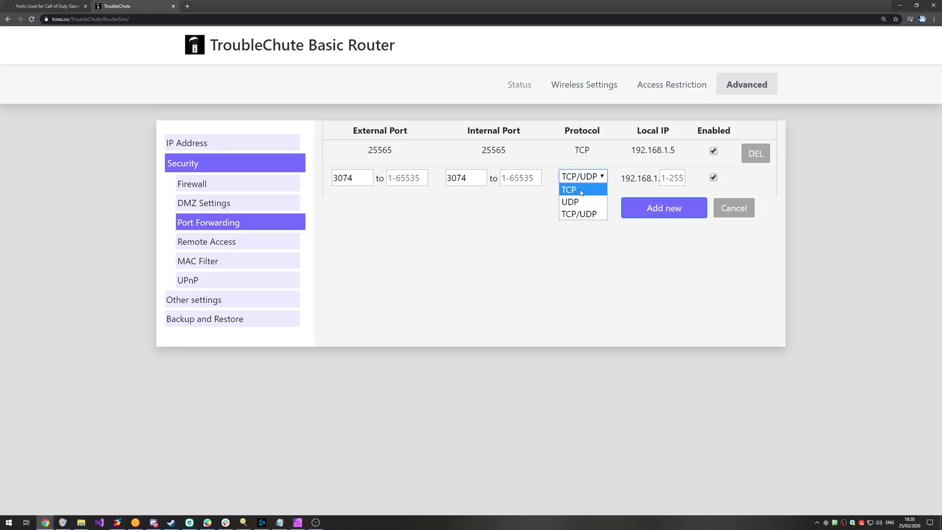
{"action": "left_click", "coordinate": [581, 192]}
{"action": "left_click", "coordinate": [586, 180]}
{"action": "left_click", "coordinate": [588, 200]}
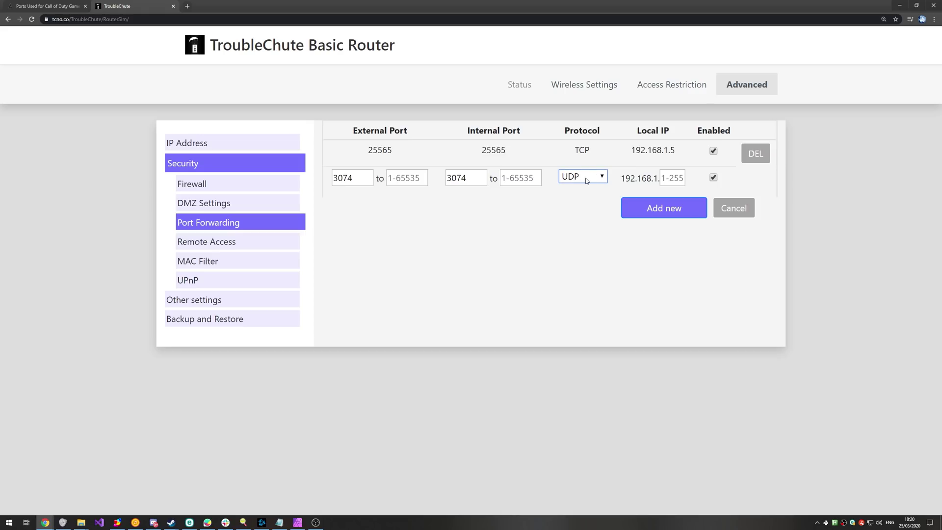
{"action": "left_click", "coordinate": [587, 177]}
{"action": "left_click", "coordinate": [591, 212]}
{"action": "triple_click", "coordinate": [652, 131]}
{"action": "left_click", "coordinate": [584, 240]}
- Run ipconfig in Command Prompt and find the IPv4 address 192.168.1.20
{"action": "key", "text": "super+r"}
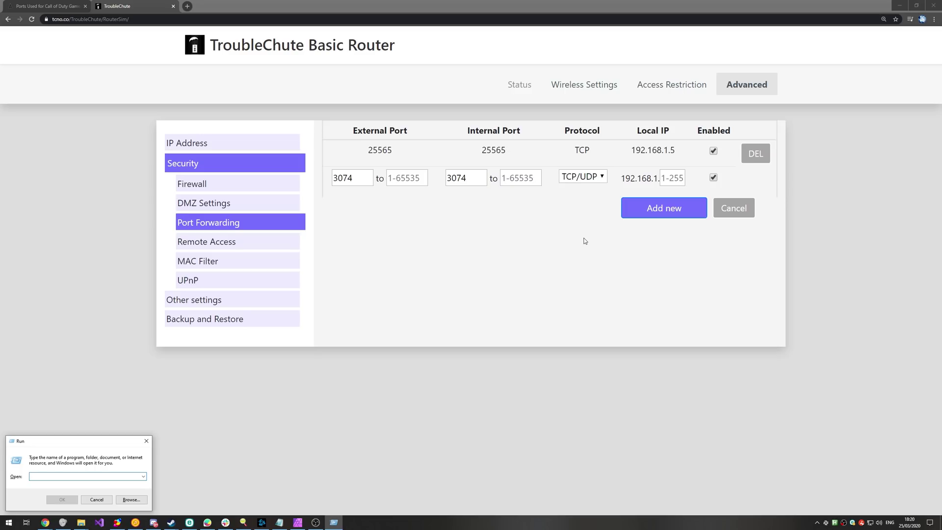
{"action": "type", "text": "cmd"}
{"action": "key", "text": "Return"}
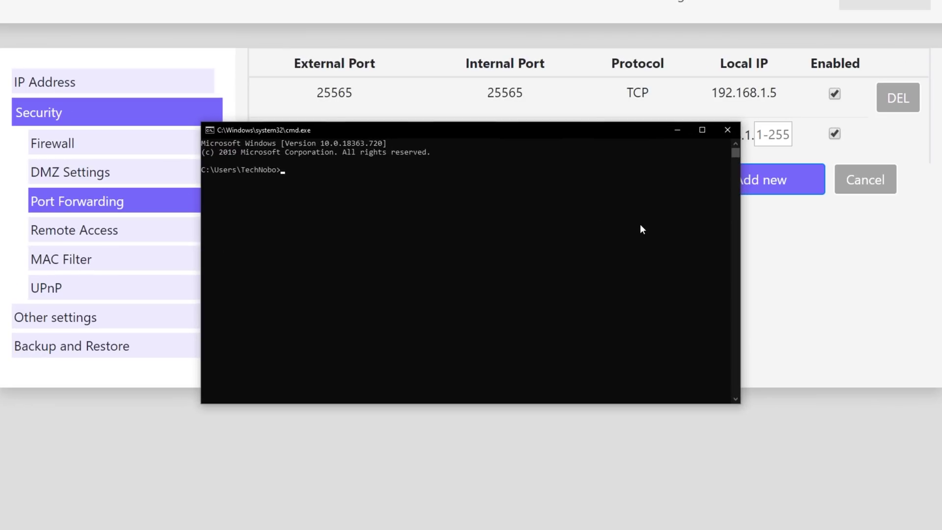
{"action": "type", "text": "ipconfig"}
{"action": "key", "text": "Return"}
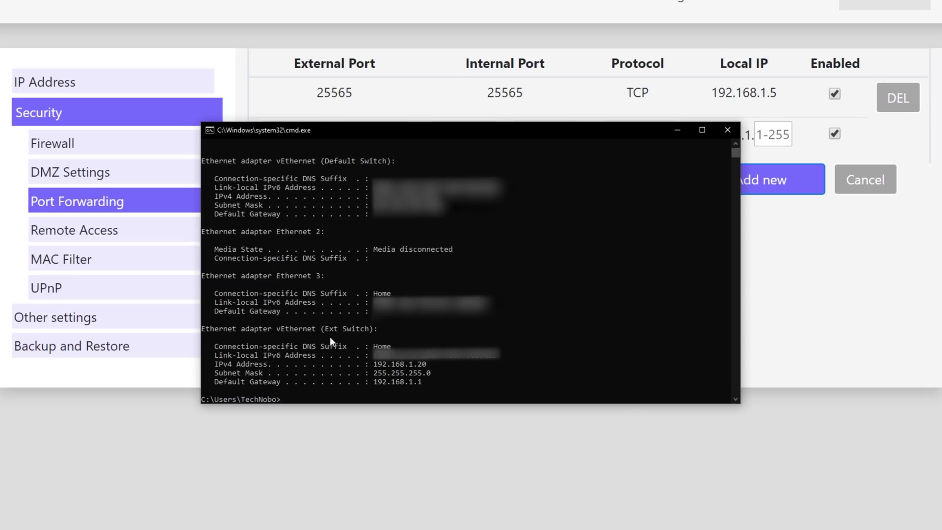
{"action": "left_click_drag", "start_coordinate": [202, 329], "coordinate": [275, 330]}
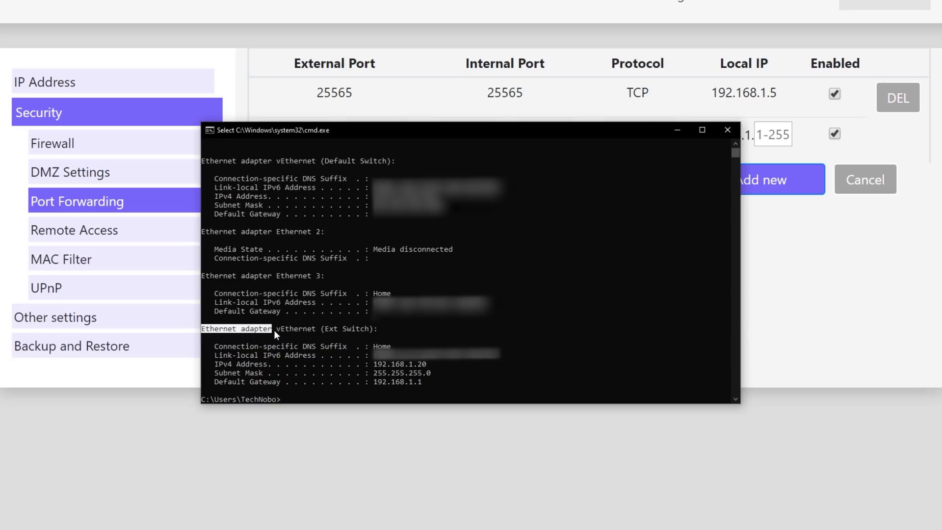
{"action": "left_click", "coordinate": [305, 373]}
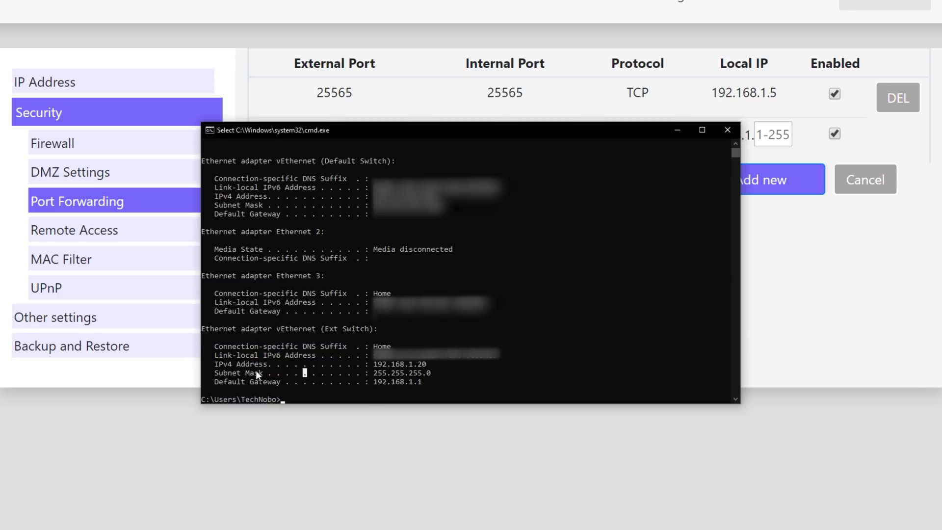
{"action": "left_click_drag", "start_coordinate": [213, 366], "coordinate": [266, 368]}
{"action": "left_click_drag", "start_coordinate": [425, 363], "coordinate": [374, 362]}
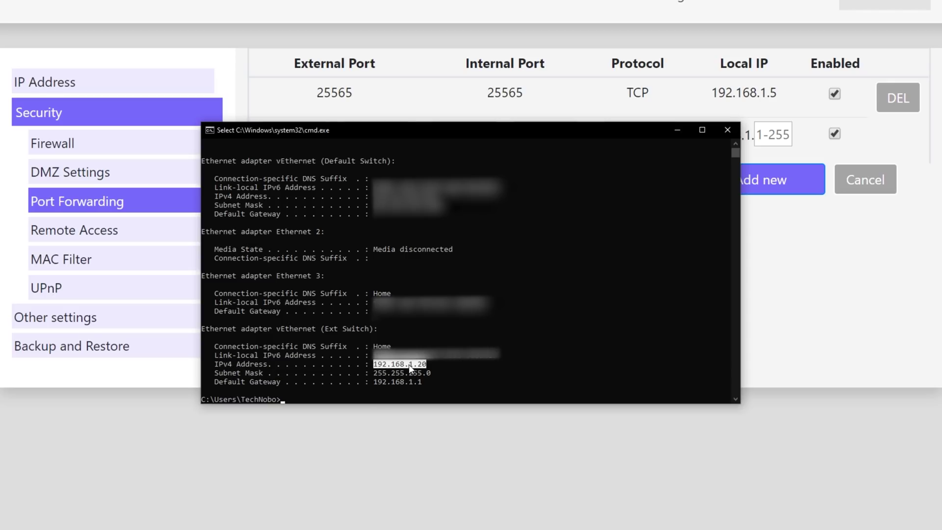
{"action": "left_click", "coordinate": [481, 373]}
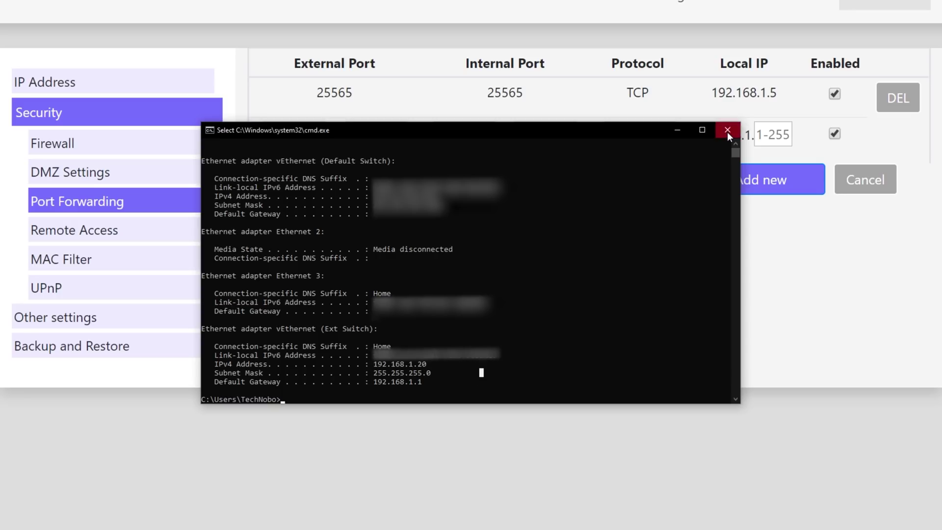
- Close Command Prompt and focus the last octet of the Local IP field
{"action": "left_click", "coordinate": [727, 131]}
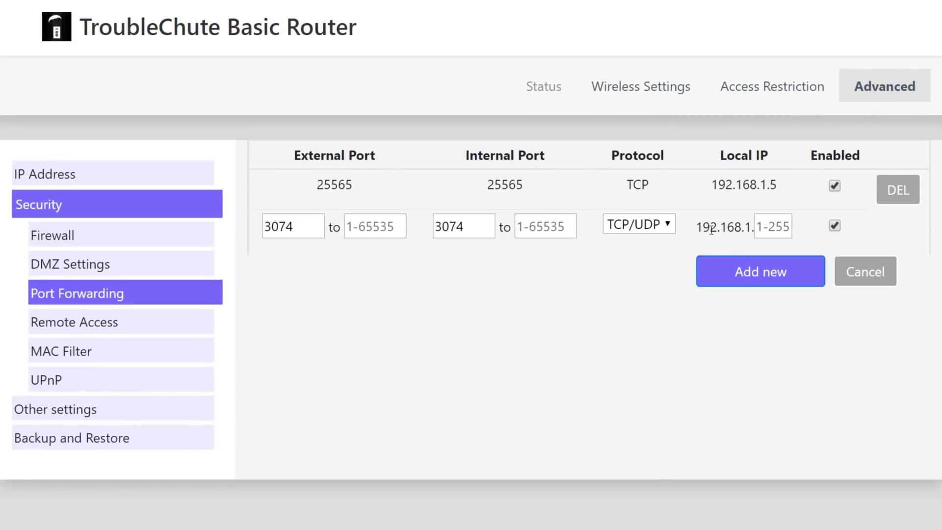
{"action": "double_click", "coordinate": [711, 229]}
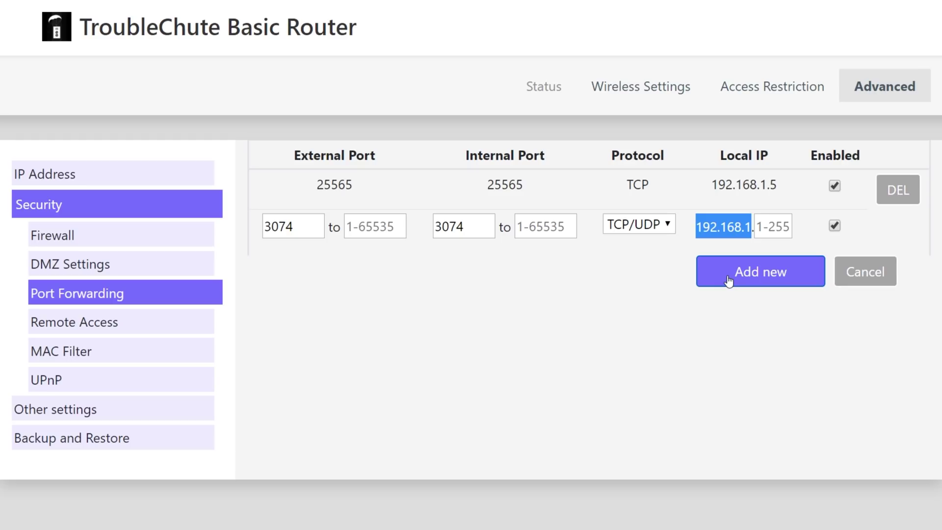
{"action": "left_click", "coordinate": [770, 228]}
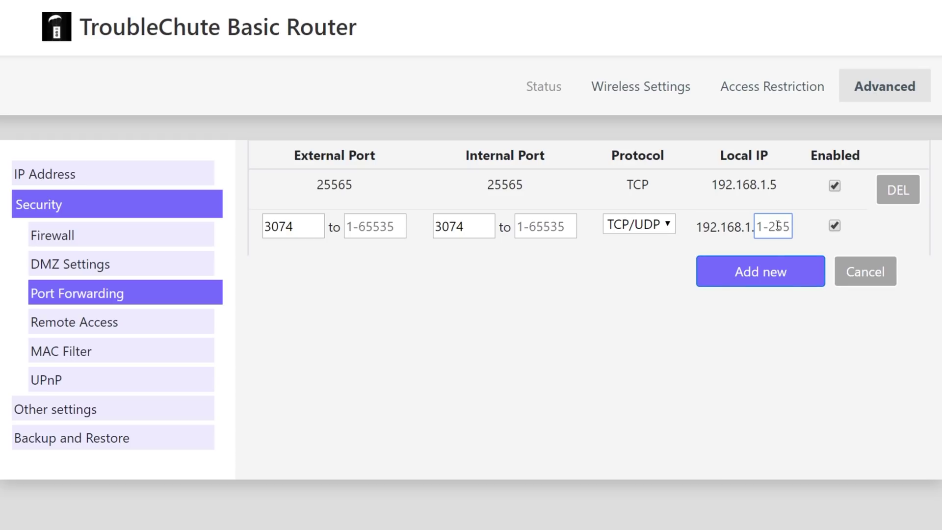
- Save the 3074 TCP/UDP forward to 192.168.1.20 and start picking out the remaining PC ports
{"action": "type", "text": "20"}
{"action": "left_click", "coordinate": [754, 273]}
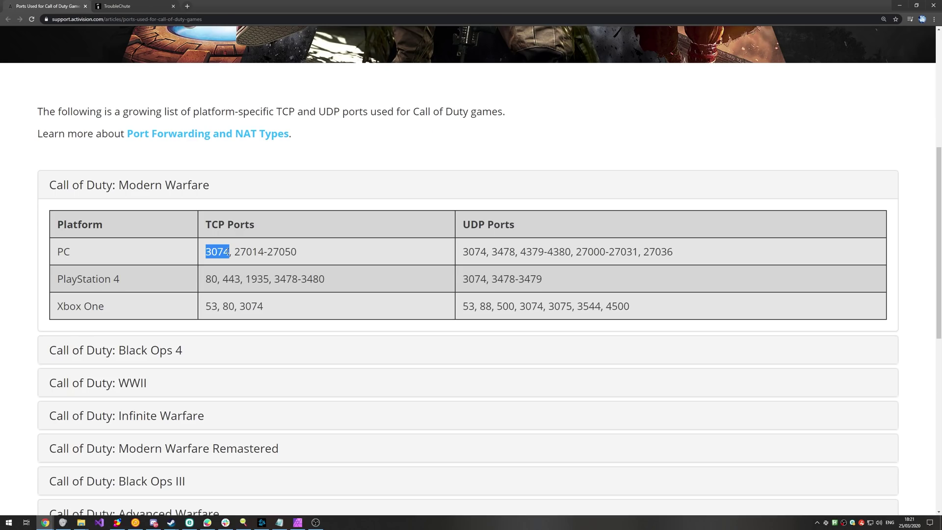
{"action": "double_click", "coordinate": [258, 252]}
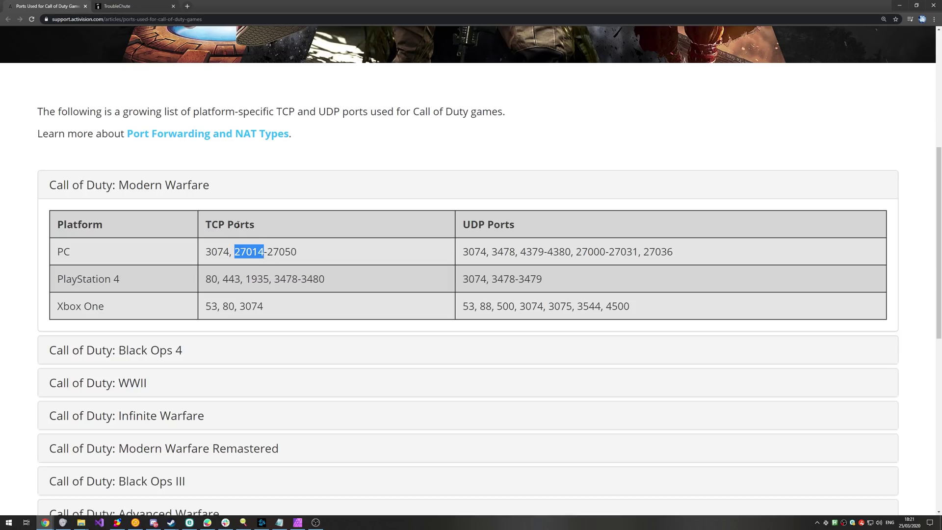
{"action": "double_click", "coordinate": [591, 252]}
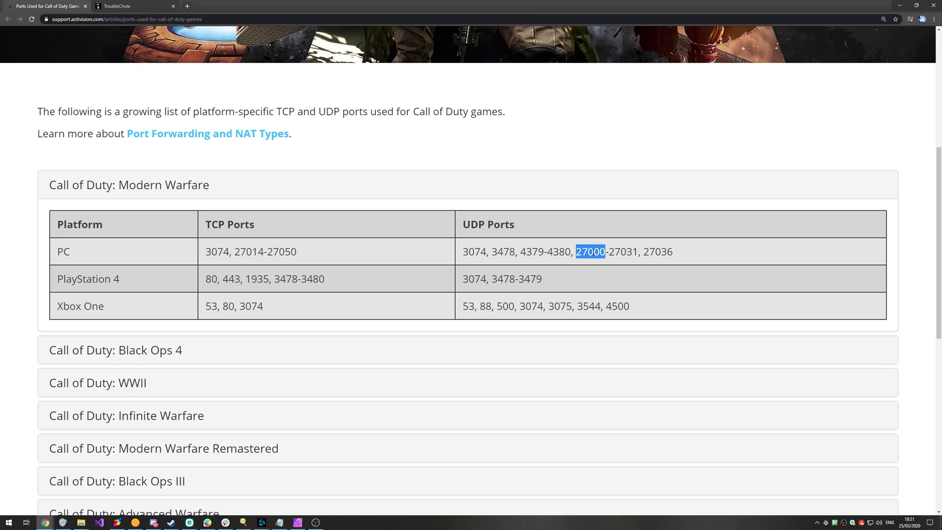
{"action": "double_click", "coordinate": [621, 252]}
{"action": "double_click", "coordinate": [647, 253]}
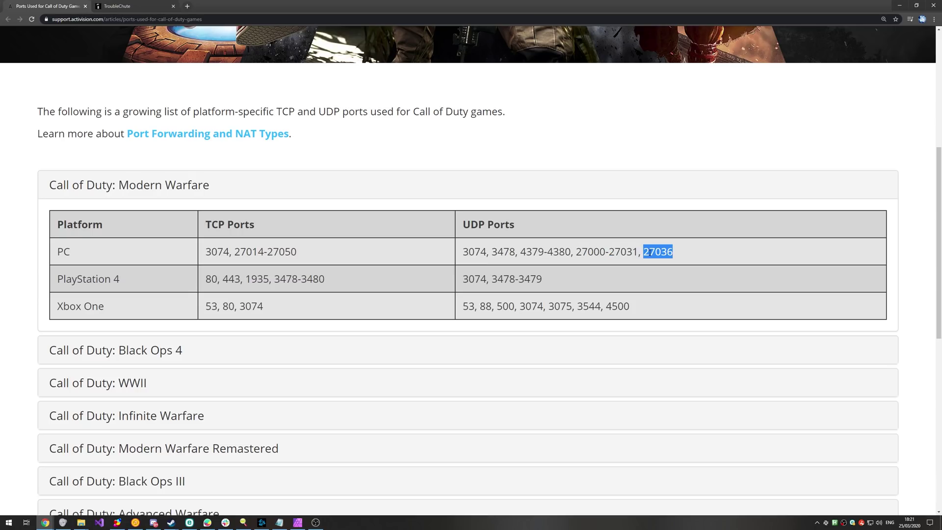
{"action": "mouse_move", "coordinate": [576, 253]}
{"action": "left_mouse_down"}
{"action": "mouse_move", "coordinate": [672, 252]}
{"action": "mouse_move", "coordinate": [576, 252]}
{"action": "left_mouse_up"}
{"action": "double_click", "coordinate": [243, 253]}
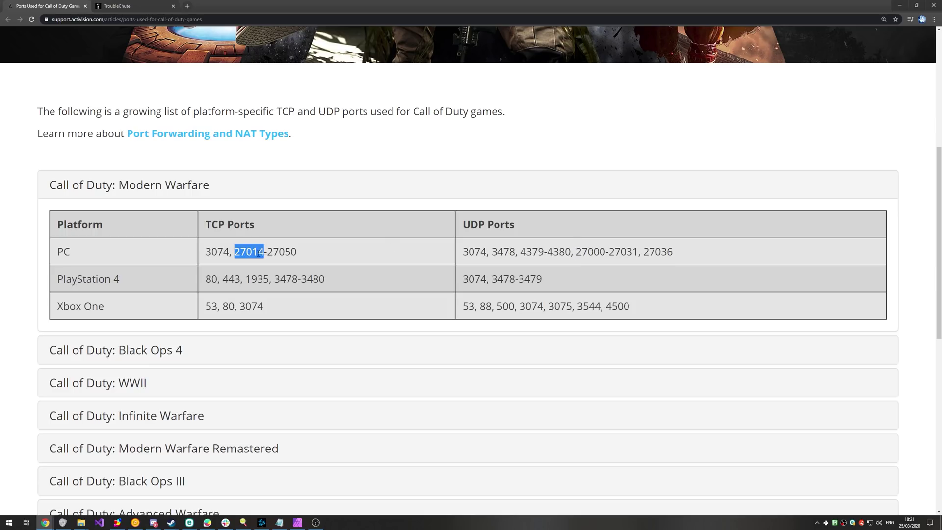
{"action": "left_click_drag", "start_coordinate": [242, 253], "coordinate": [272, 266]}
{"action": "double_click", "coordinate": [588, 253]}
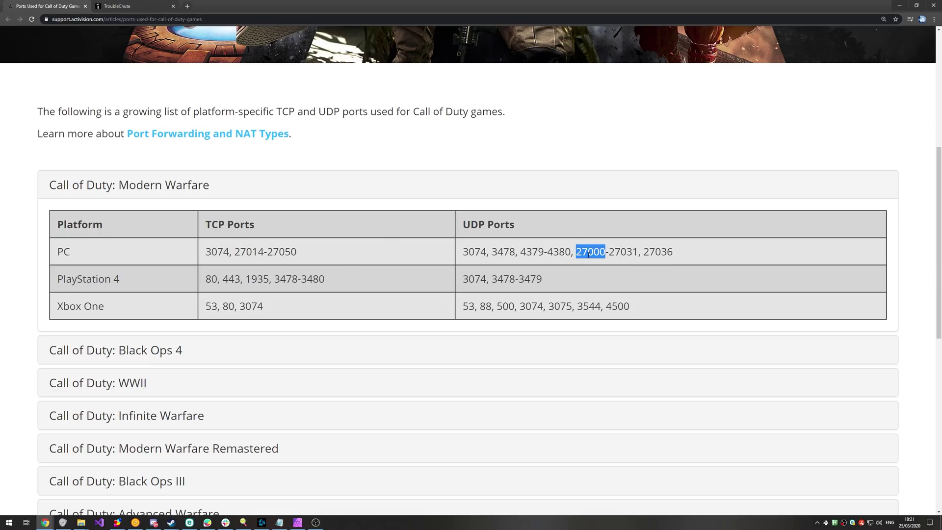
{"action": "double_click", "coordinate": [282, 253]}
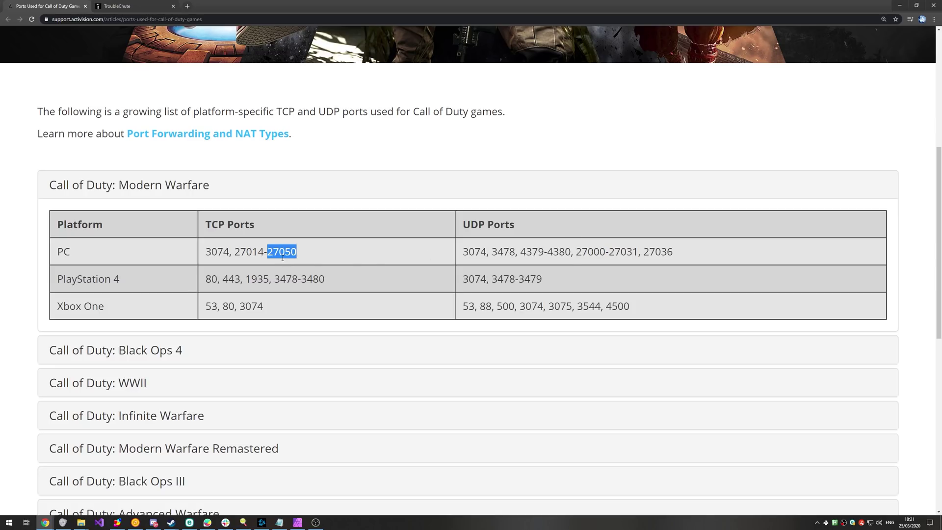
{"action": "left_click_drag", "start_coordinate": [263, 260], "coordinate": [246, 255]}
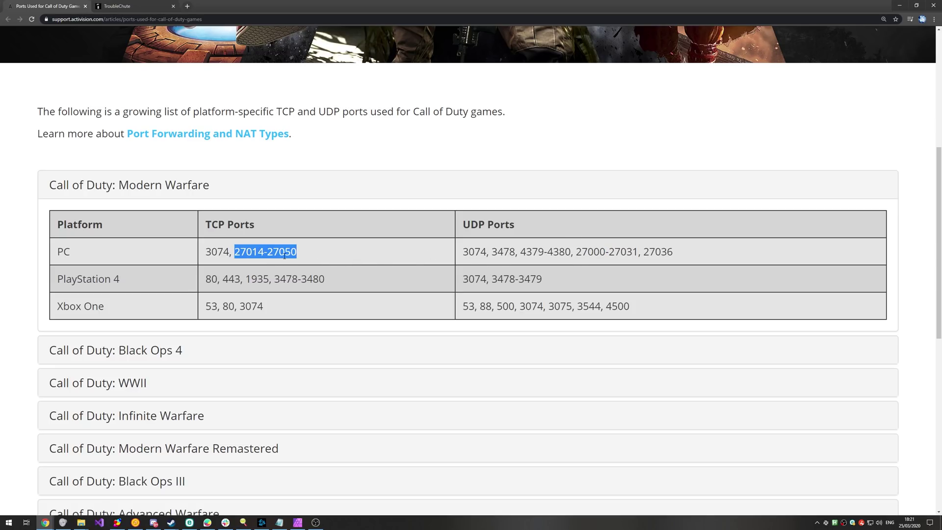
{"action": "double_click", "coordinate": [588, 254]}
{"action": "left_click_drag", "start_coordinate": [588, 254], "coordinate": [660, 265]}
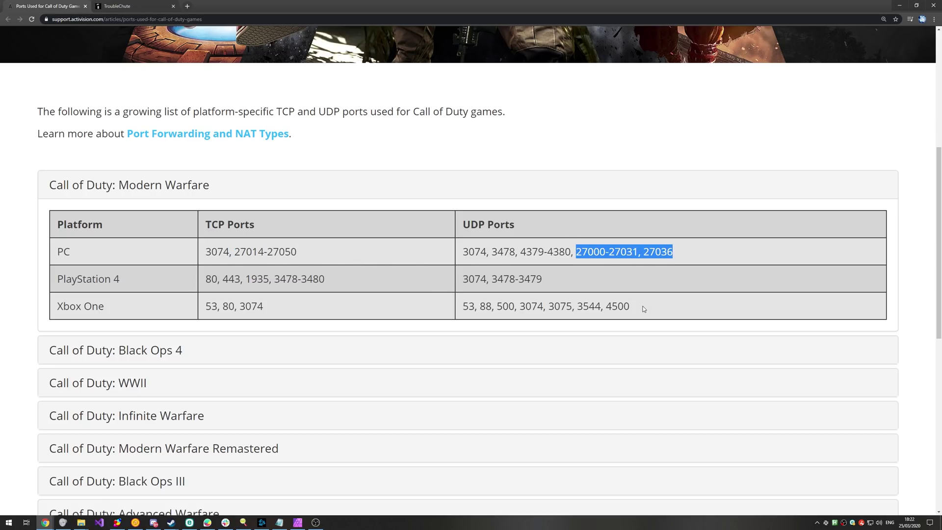
{"action": "key", "text": "ctrl+Tab"}
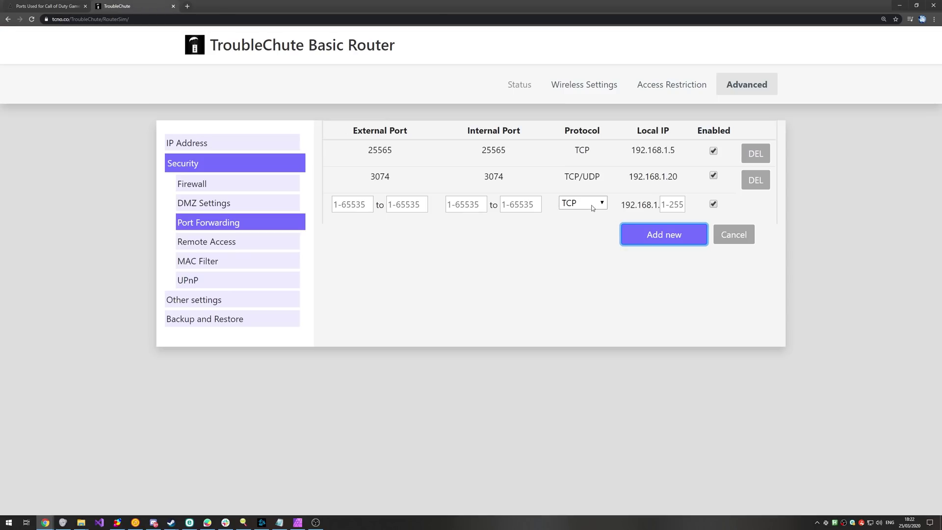
{"action": "left_click", "coordinate": [591, 205]}
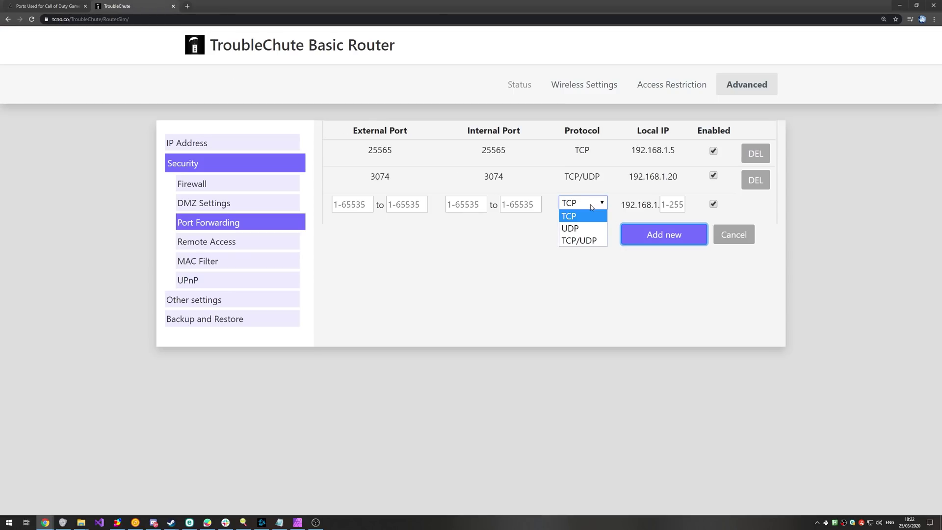
{"action": "left_click", "coordinate": [588, 240]}
{"action": "left_click", "coordinate": [47, 6]}
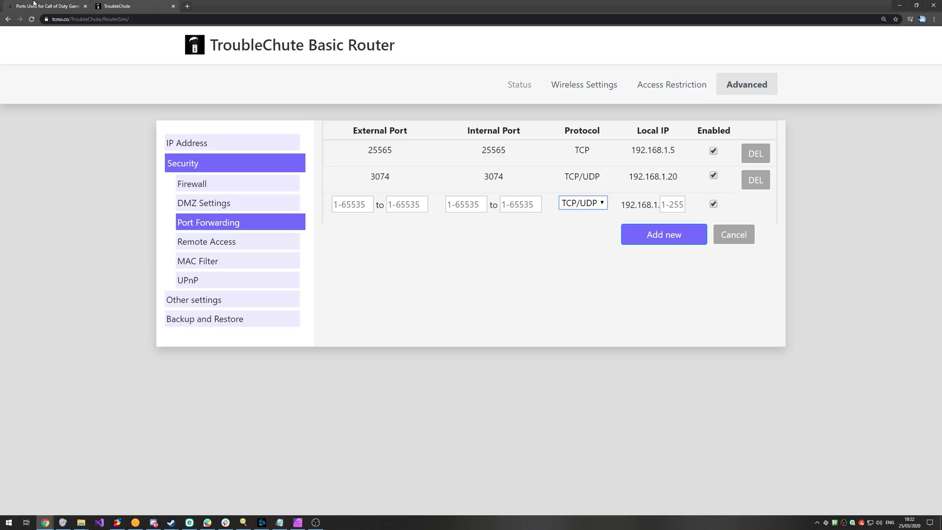
{"action": "left_click_drag", "start_coordinate": [235, 251], "coordinate": [297, 252]}
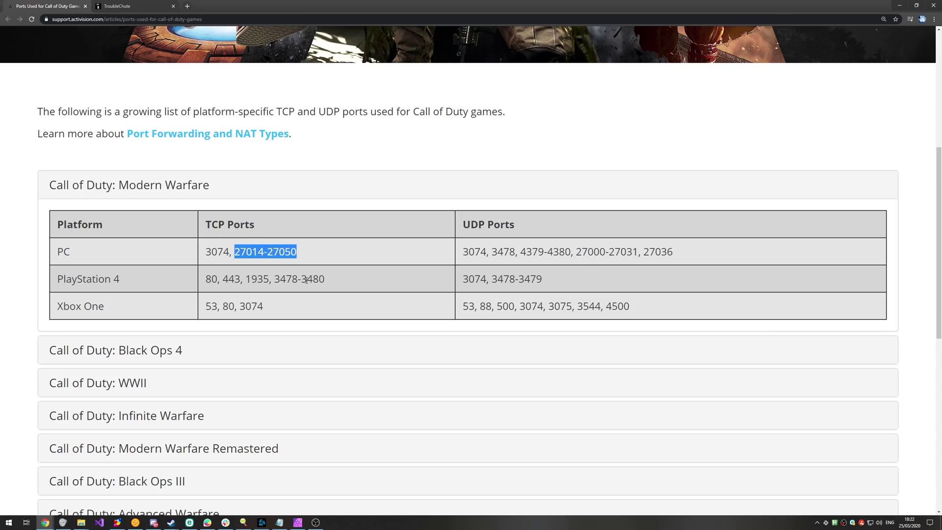
{"action": "left_click_drag", "start_coordinate": [576, 252], "coordinate": [638, 252]}
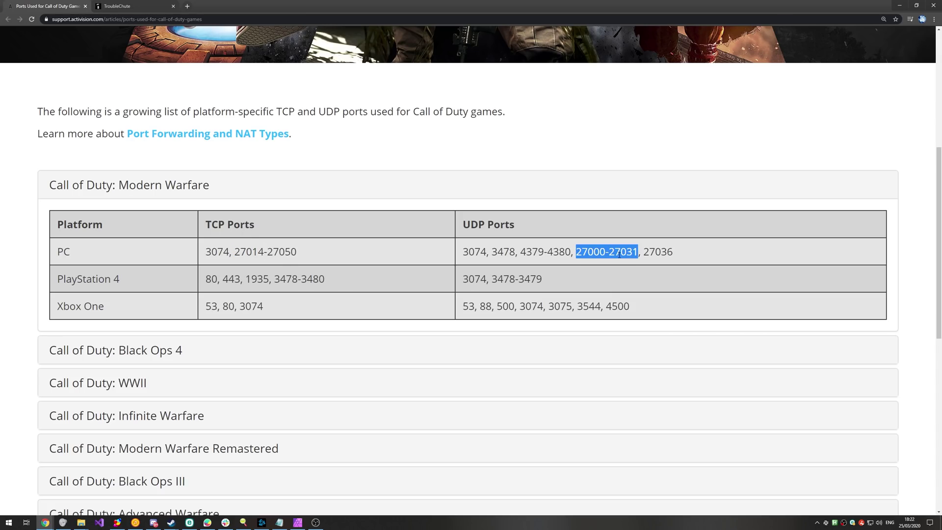
{"action": "double_click", "coordinate": [665, 250]}
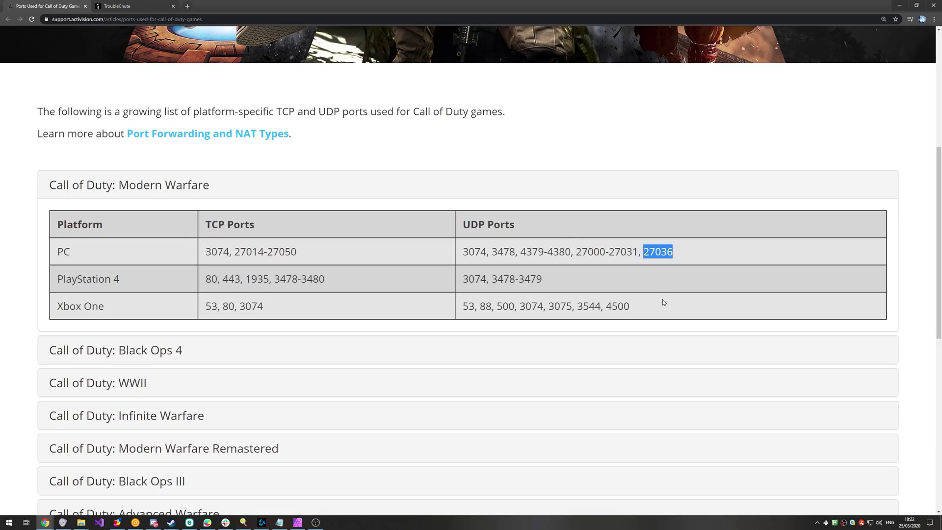
{"action": "key", "text": "ctrl+Tab"}
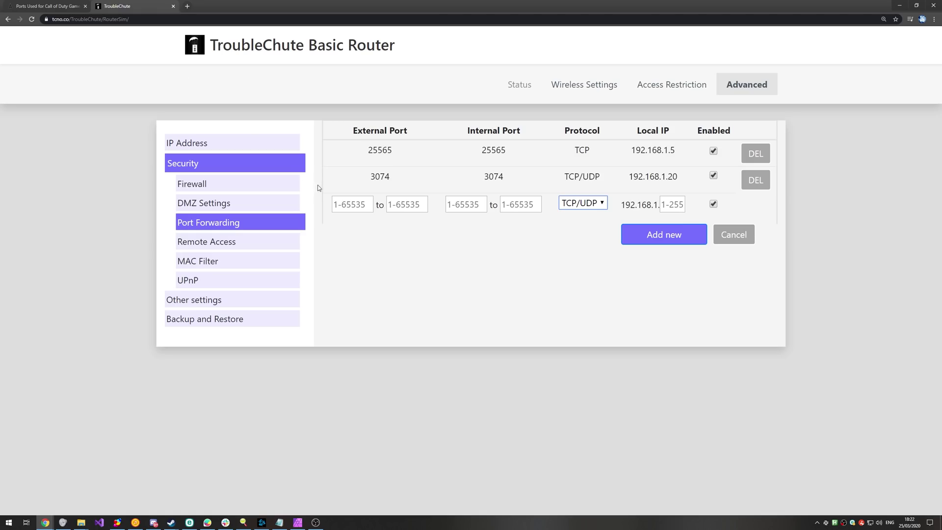
{"action": "left_click", "coordinate": [348, 204]}
{"action": "type", "text": "27000"}
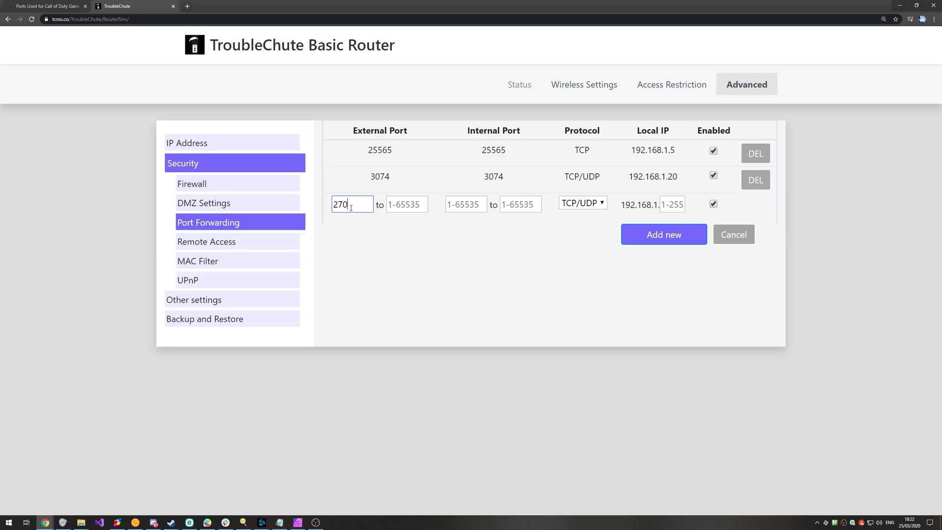
{"action": "left_click", "coordinate": [403, 204]}
{"action": "type", "text": "27050"}
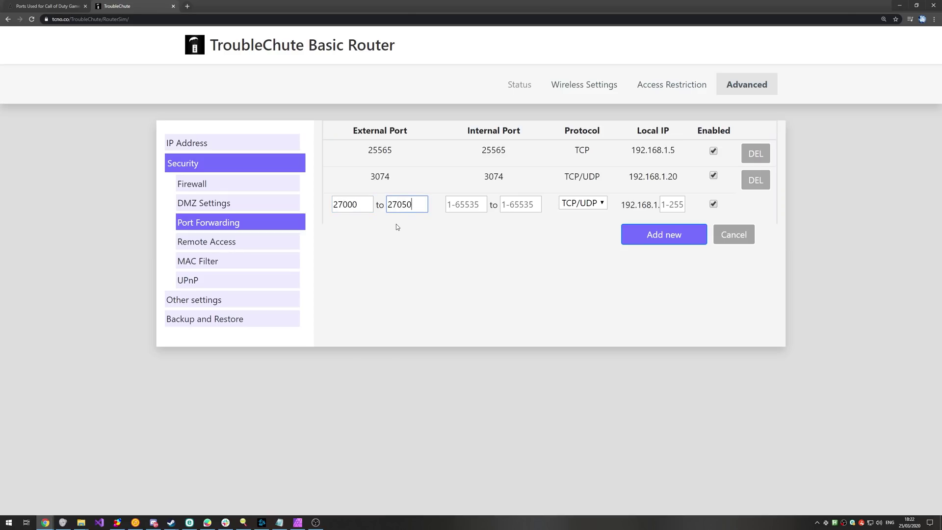
{"action": "key", "text": "shift+Tab"}
{"action": "left_click", "coordinate": [398, 209]}
{"action": "key", "text": "shift+Tab"}
{"action": "key", "text": "ctrl+c"}
{"action": "left_click", "coordinate": [464, 205]}
{"action": "key", "text": "ctrl+v"}
{"action": "key", "text": "shift+Tab"}
{"action": "key", "text": "ctrl+c"}
{"action": "left_click", "coordinate": [504, 206]}
{"action": "key", "text": "ctrl+v"}
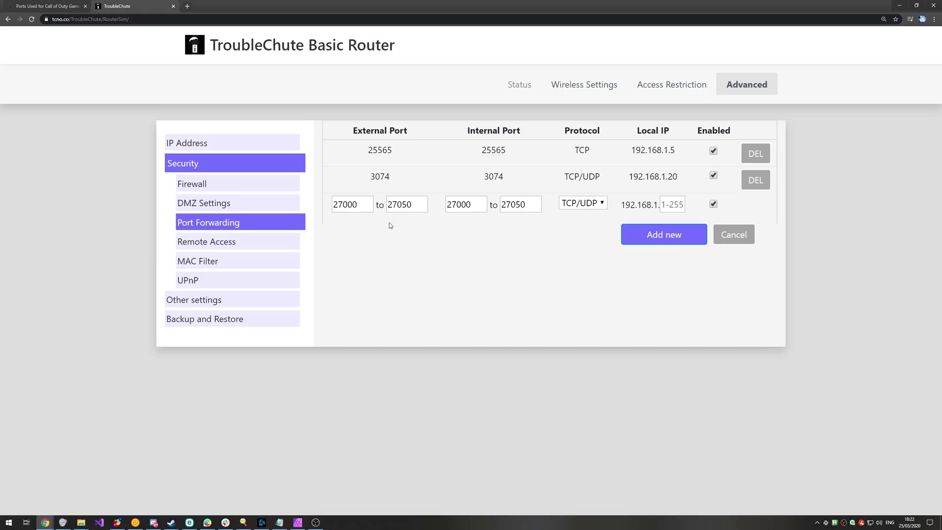
{"action": "left_click", "coordinate": [340, 205]}
{"action": "left_click", "coordinate": [409, 206]}
{"action": "left_click", "coordinate": [672, 207]}
{"action": "type", "text": "20"}
{"action": "left_click", "coordinate": [672, 235]}
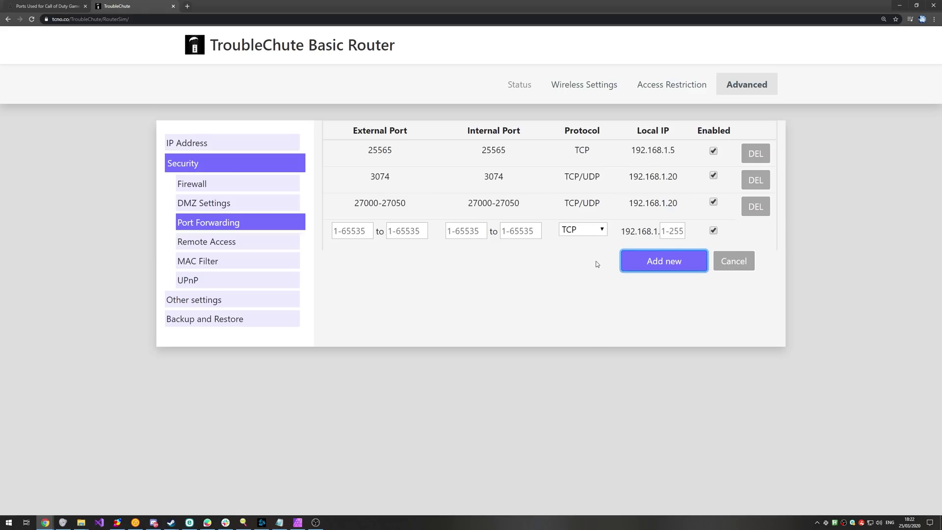
- Copy UDP port 3478 from the Activision ports list
{"action": "left_click", "coordinate": [46, 6]}
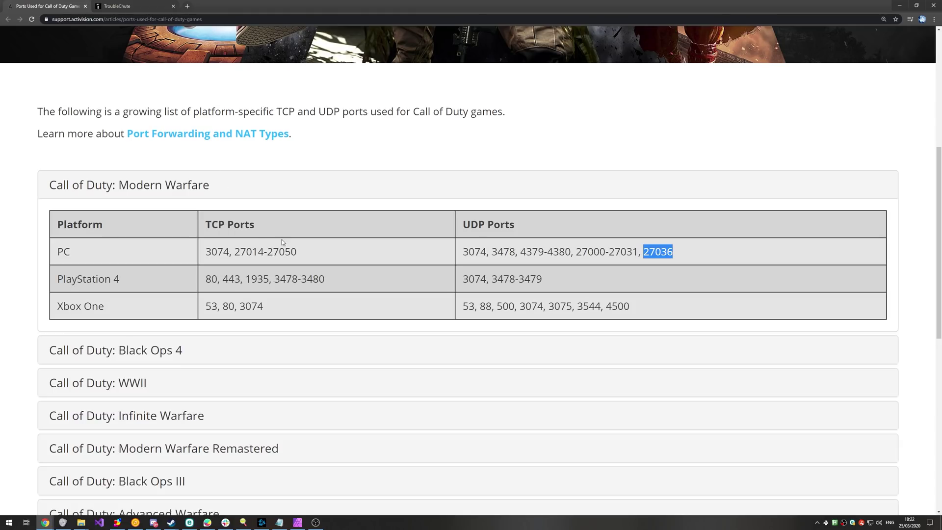
{"action": "left_click_drag", "start_coordinate": [295, 252], "coordinate": [209, 253]}
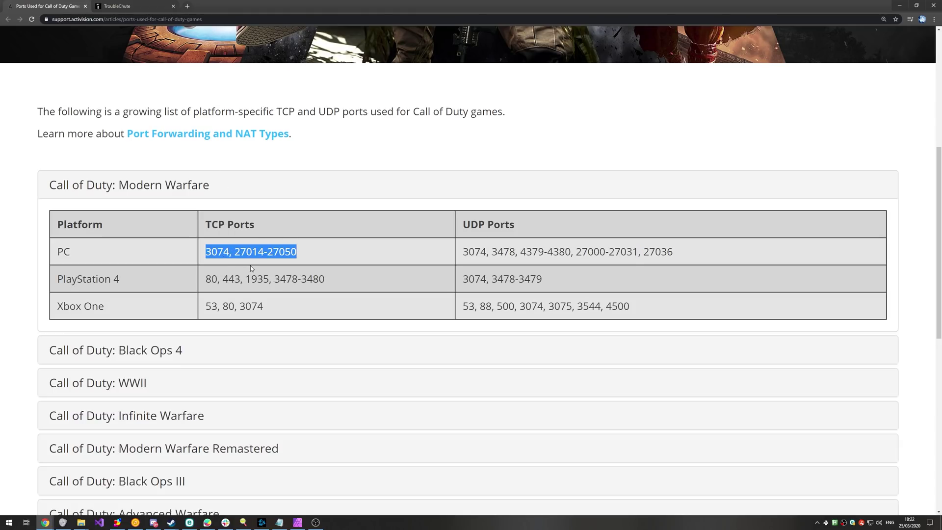
{"action": "left_click", "coordinate": [507, 254]}
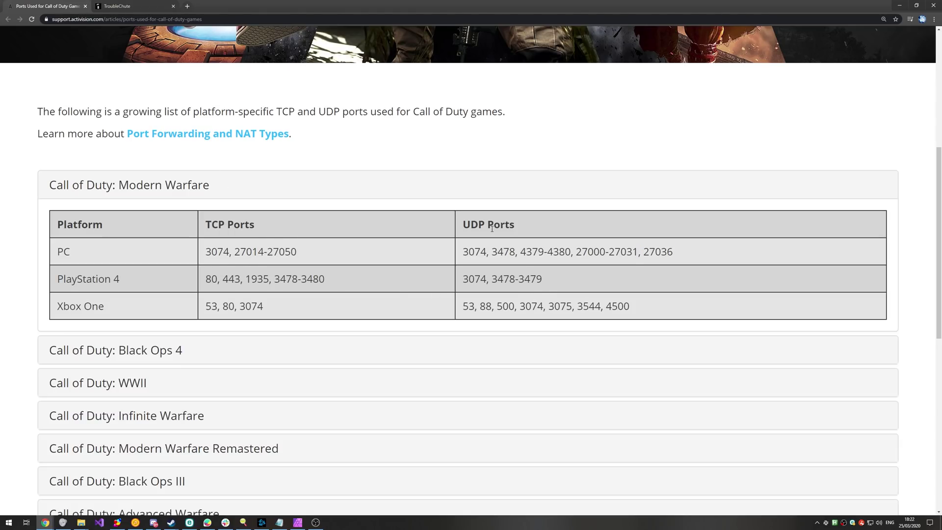
{"action": "double_click", "coordinate": [503, 252]}
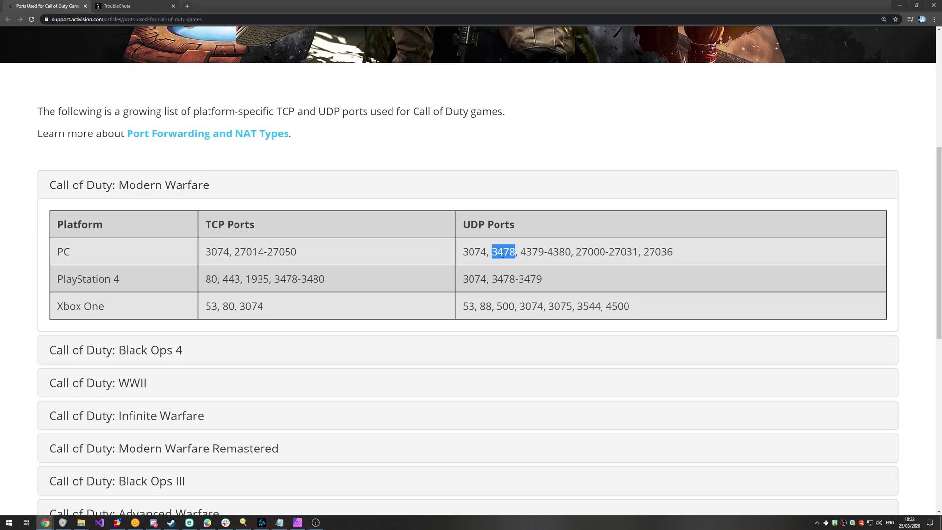
{"action": "double_click", "coordinate": [544, 252]}
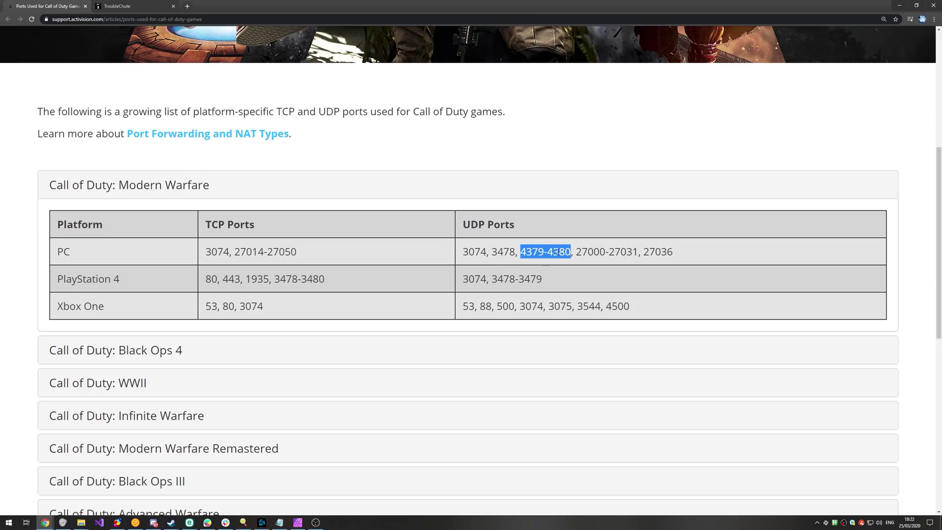
{"action": "double_click", "coordinate": [502, 252]}
{"action": "key", "text": "ctrl+c"}
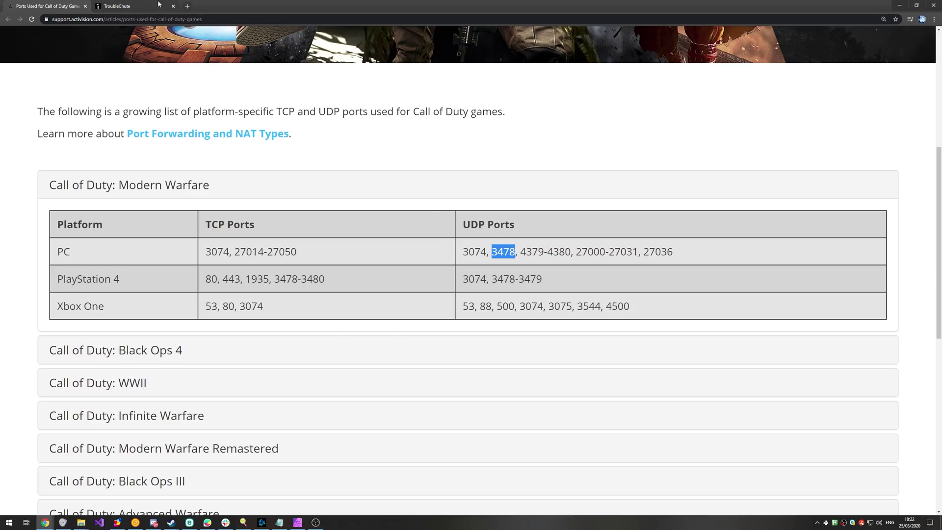
- Add a 3478-to-3478 UDP forward to 192.168.1.20 in the router
{"action": "key", "text": "ctrl+Tab"}
{"action": "left_click", "coordinate": [352, 230]}
{"action": "key", "text": "ctrl+v"}
{"action": "left_click", "coordinate": [465, 231]}
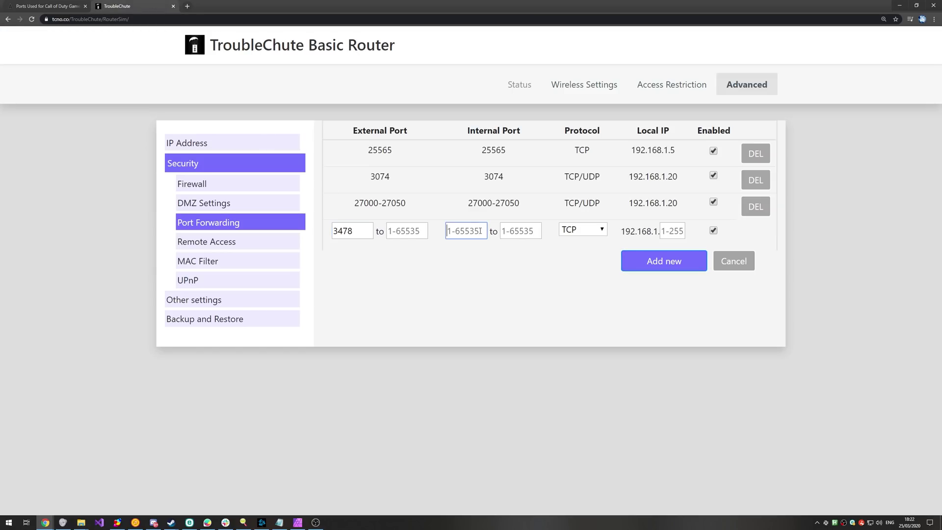
{"action": "key", "text": "ctrl+v"}
{"action": "left_click", "coordinate": [587, 233]}
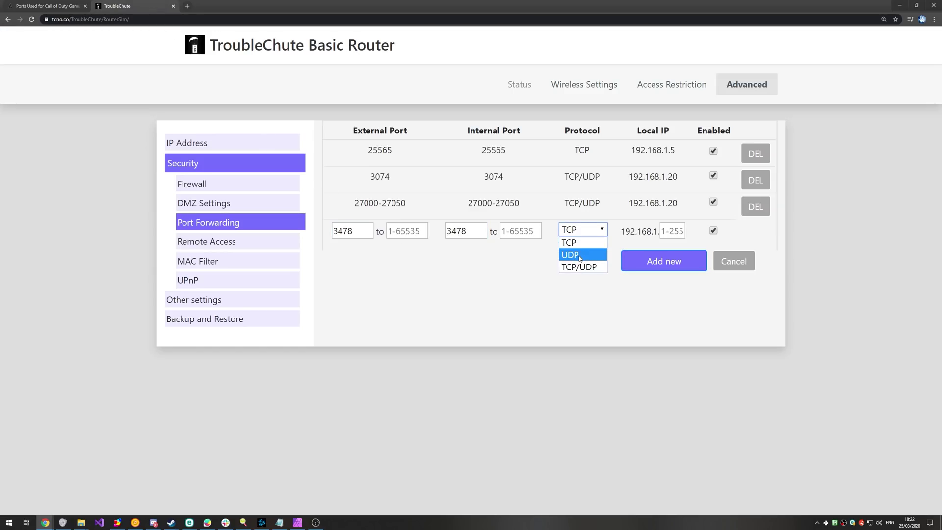
{"action": "left_click", "coordinate": [675, 234]}
{"action": "type", "text": "20"}
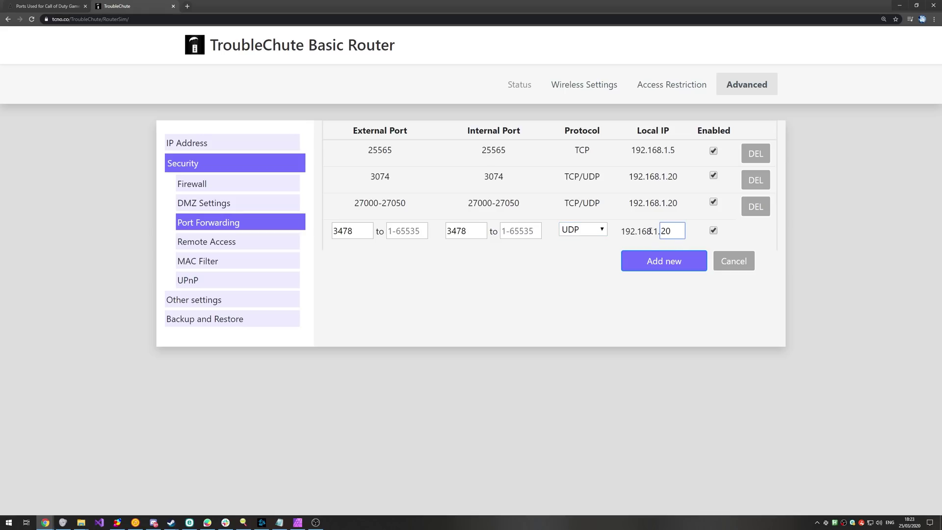
{"action": "left_click", "coordinate": [675, 264]}
- Copy port 4379 from the Activision list and enter 4379-4380 as the external port range
{"action": "key", "text": "ctrl+shift+Tab"}
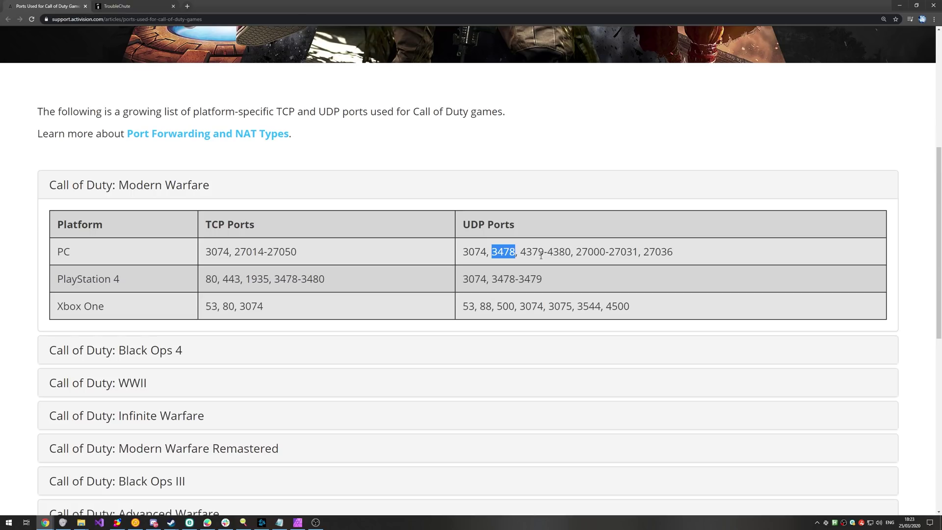
{"action": "left_click_drag", "start_coordinate": [520, 251], "coordinate": [544, 251]}
{"action": "left_click", "coordinate": [151, 6]}
{"action": "left_click", "coordinate": [366, 253]}
{"action": "key", "text": "ctrl+v"}
{"action": "key", "text": "Tab"}
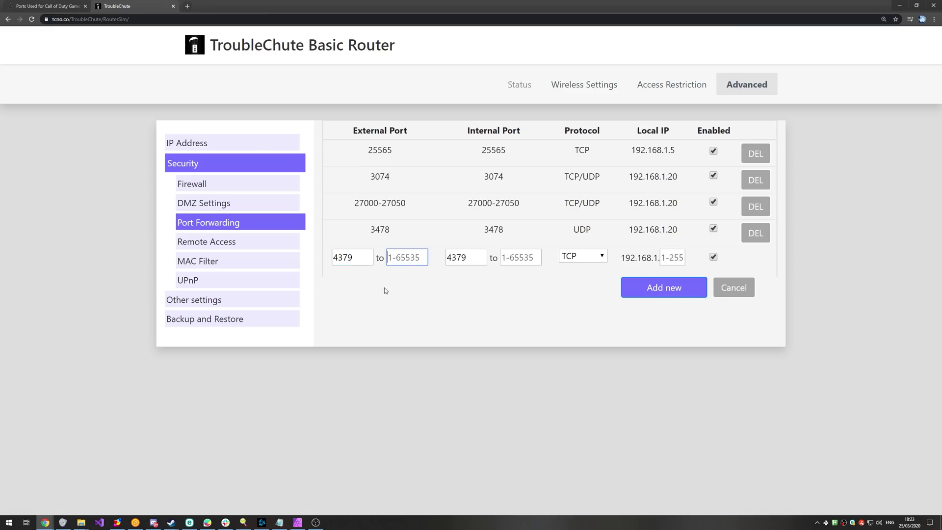
{"action": "type", "text": "4380"}
- Set internal end port 4380, protocol UDP and local IP 192.168.1.20, then save the forward
{"action": "key", "text": "ctrl+a"}
{"action": "left_click", "coordinate": [515, 259]}
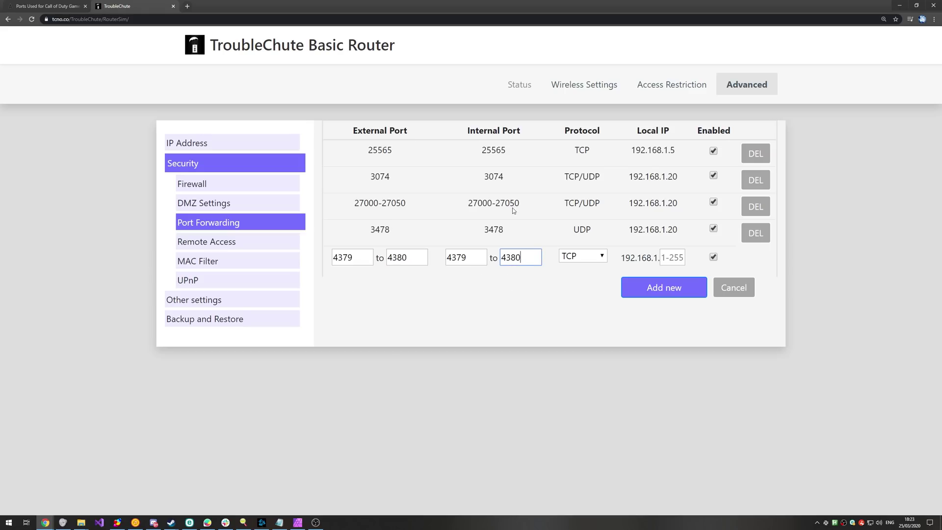
{"action": "left_click", "coordinate": [577, 258]}
{"action": "left_click", "coordinate": [583, 280]}
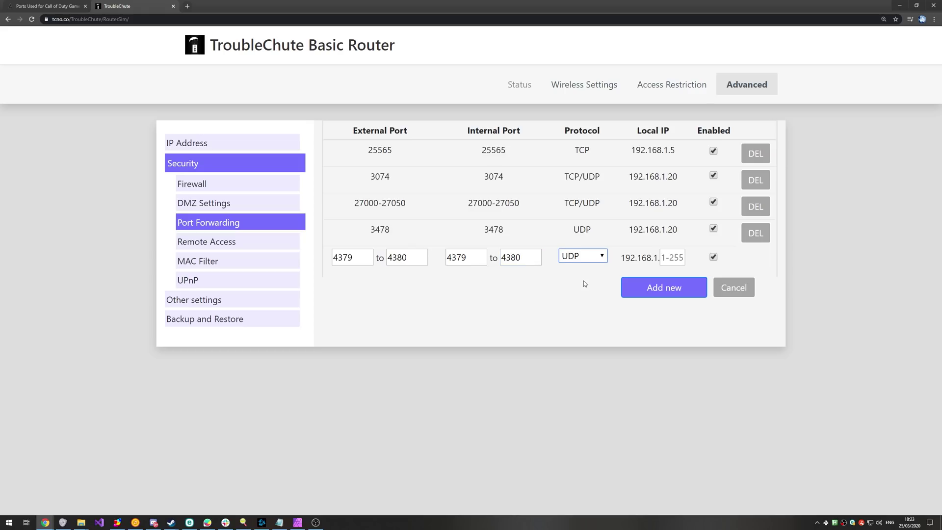
{"action": "left_click", "coordinate": [681, 258]}
{"action": "type", "text": "20"}
{"action": "left_click", "coordinate": [672, 288]}
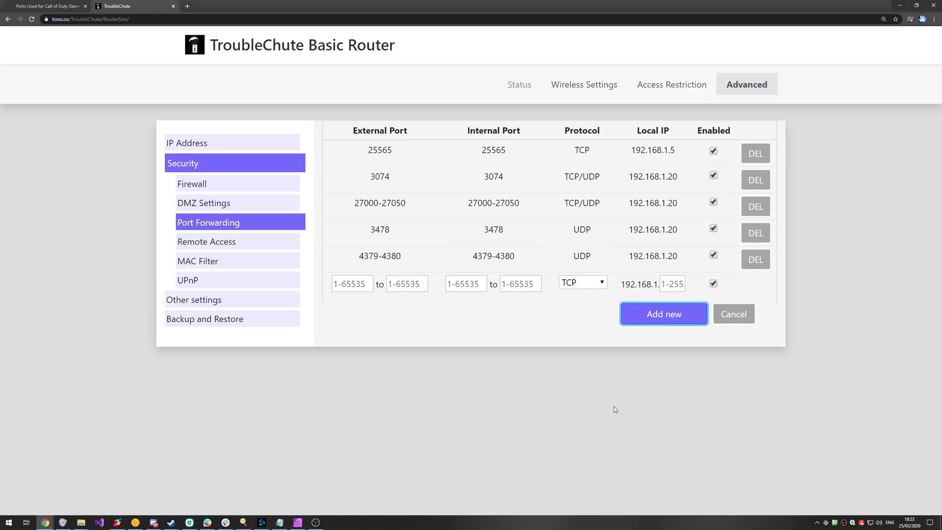
{"action": "left_click", "coordinate": [46, 4]}
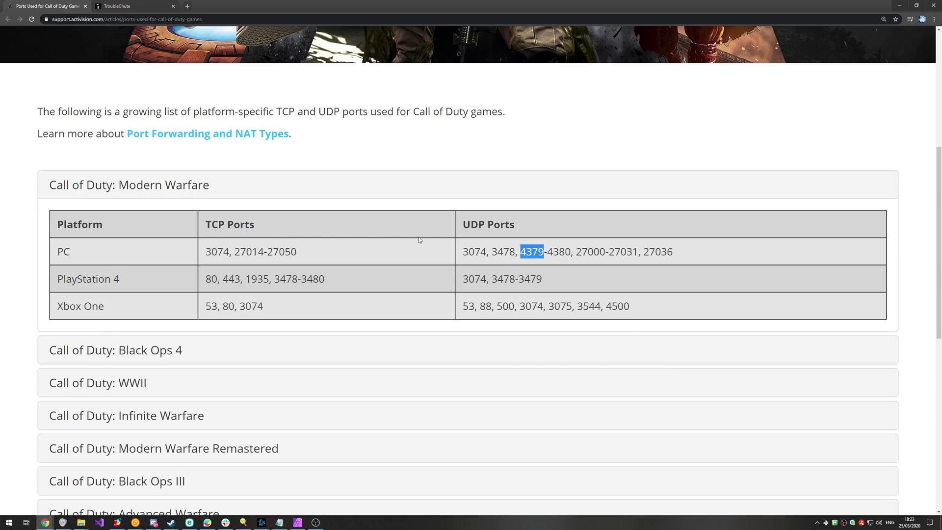
{"action": "left_click_drag", "start_coordinate": [220, 250], "coordinate": [284, 255]}
{"action": "left_click_drag", "start_coordinate": [462, 251], "coordinate": [673, 252]}
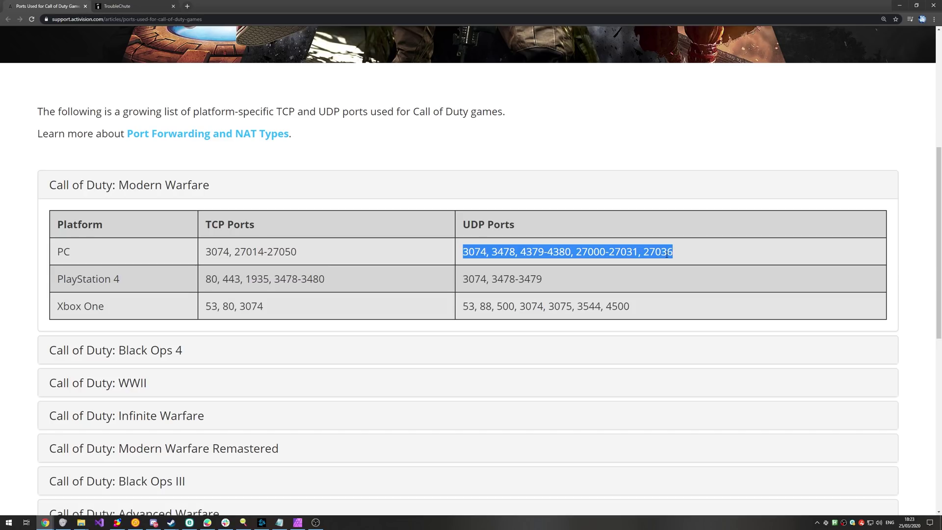
{"action": "left_click", "coordinate": [132, 6]}
{"action": "triple_click", "coordinate": [585, 201]}
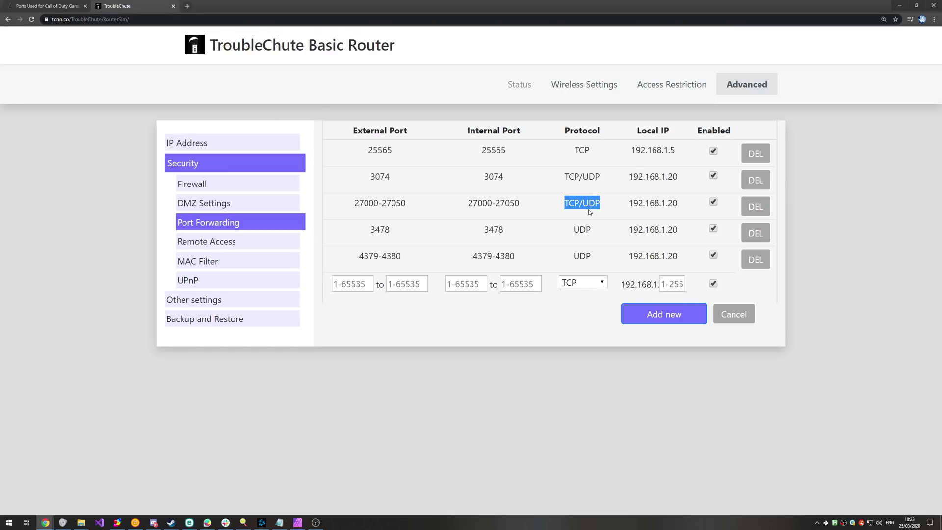
{"action": "left_click", "coordinate": [561, 213]}
{"action": "left_click_drag", "start_coordinate": [561, 175], "coordinate": [490, 246]}
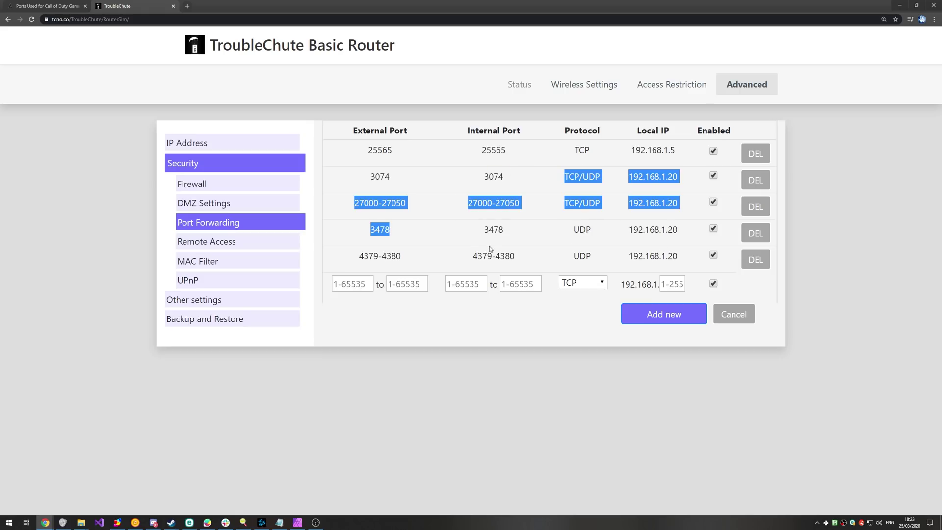
{"action": "left_click", "coordinate": [523, 248]}
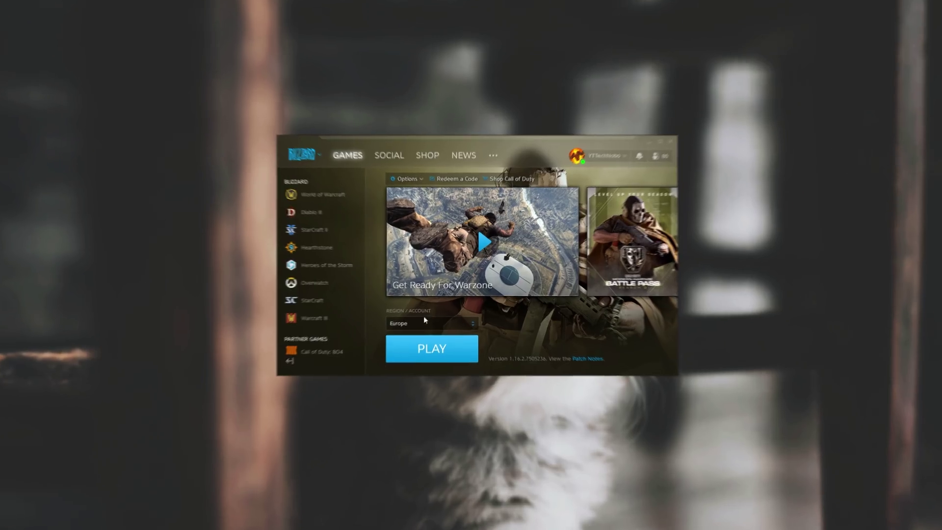
- Keep Europe selected in Modern Warfare's region dropdown
{"action": "left_click", "coordinate": [471, 321]}
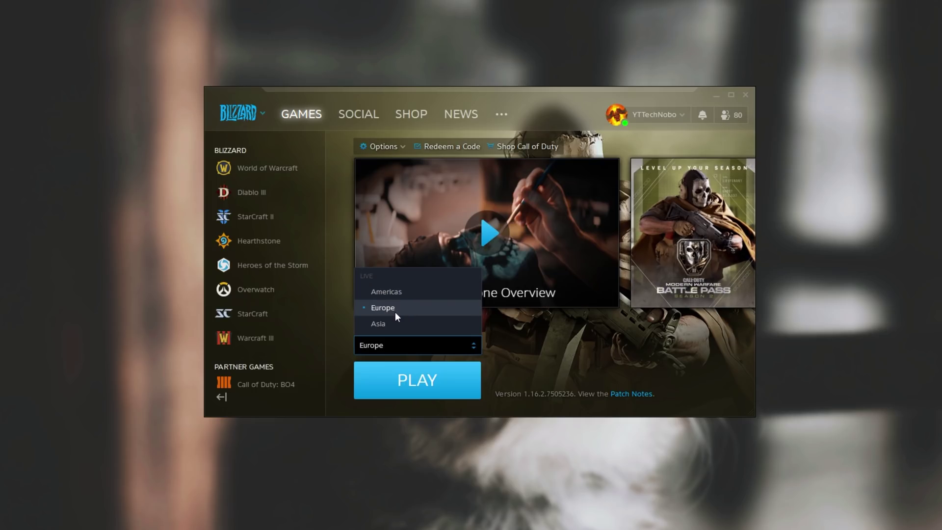
{"action": "left_click", "coordinate": [443, 345]}
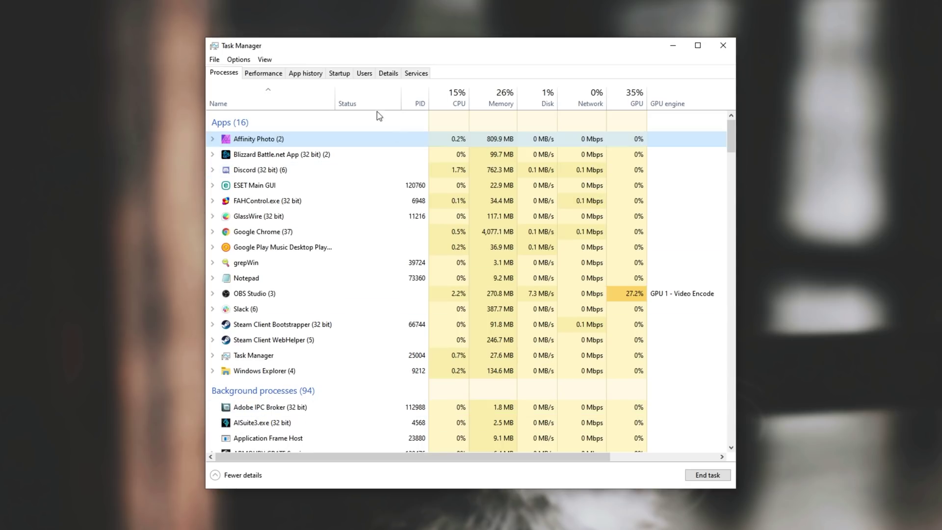
- Launch Modern Warfare and set ModernWarfare.exe to High priority in the Details list
{"action": "left_click", "coordinate": [388, 75]}
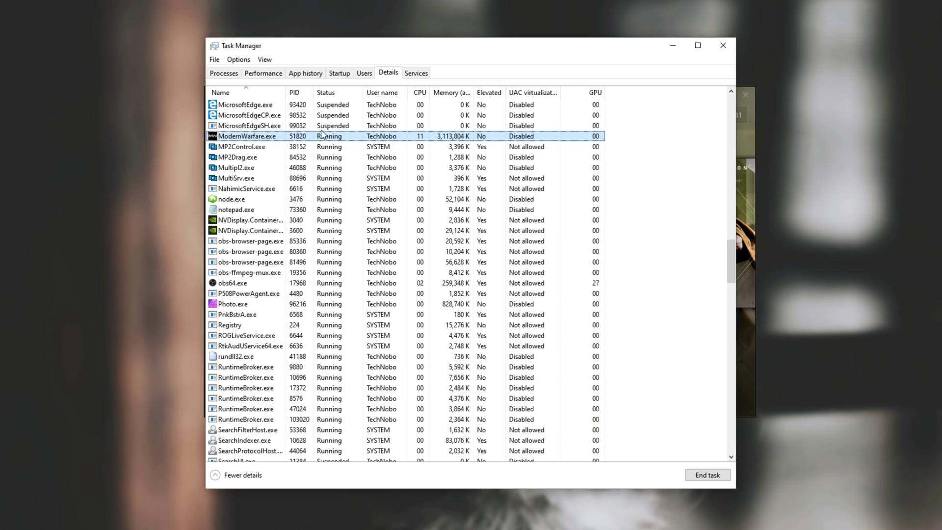
{"action": "left_click", "coordinate": [318, 137]}
{"action": "right_click", "coordinate": [291, 141]}
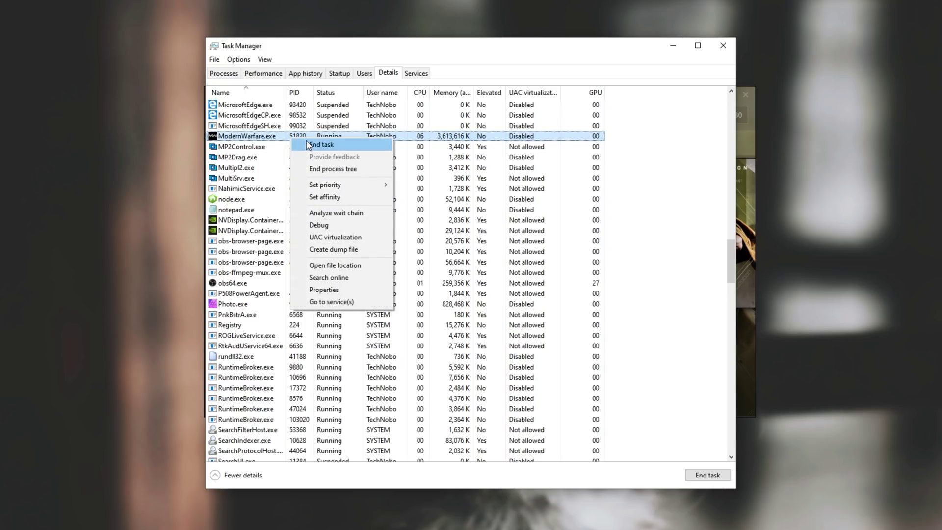
{"action": "mouse_move", "coordinate": [350, 187]}
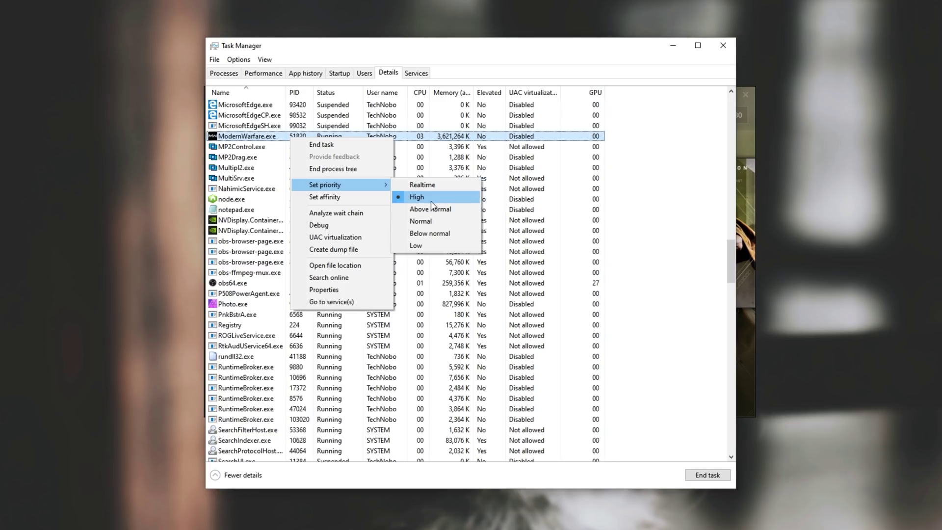
{"action": "left_click", "coordinate": [629, 237]}
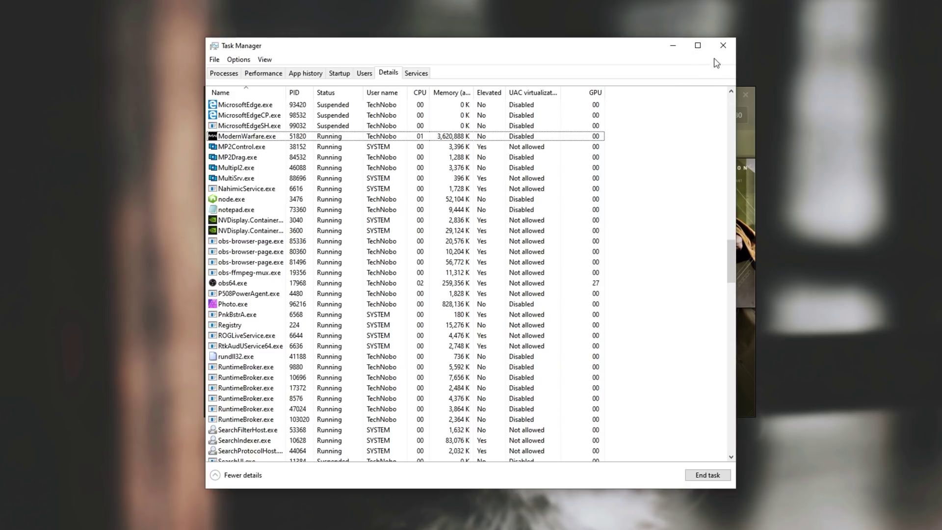